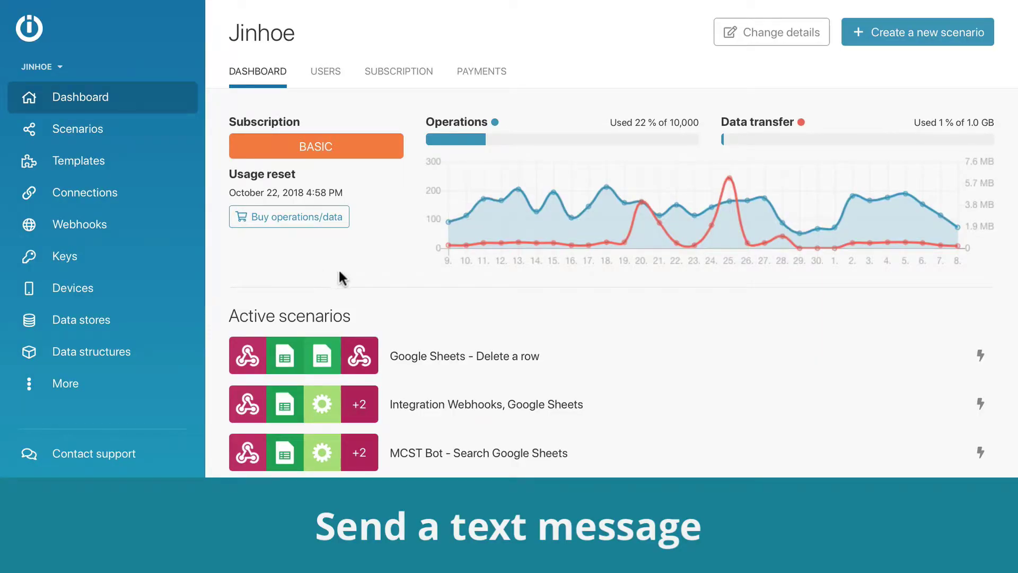
# - Create a new Chatfuel scenario and add the Chatfuel JSON Listener as its trigger
pyautogui.click(935, 37)
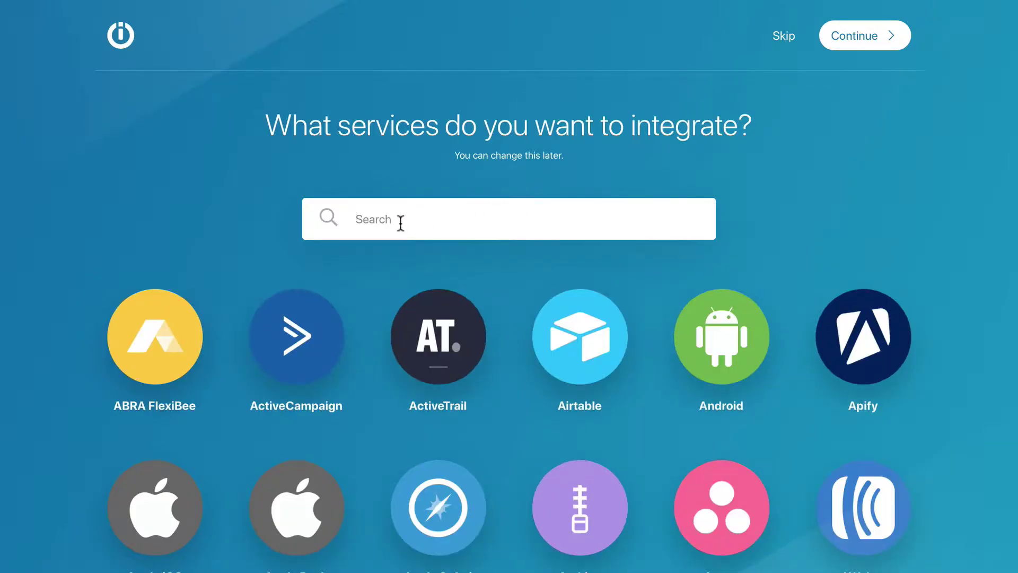
pyautogui.write('chatfuel')
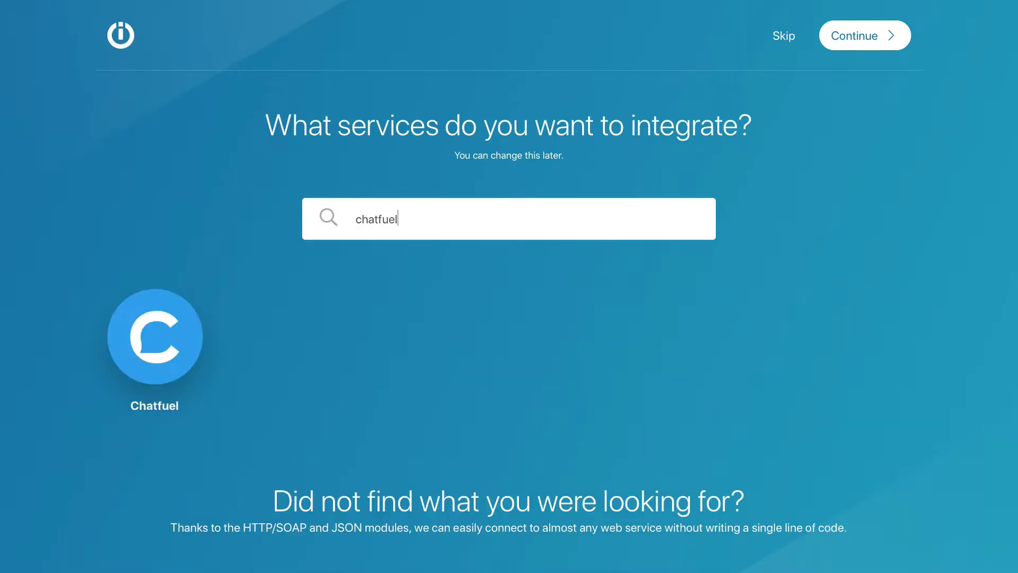
pyautogui.click(150, 359)
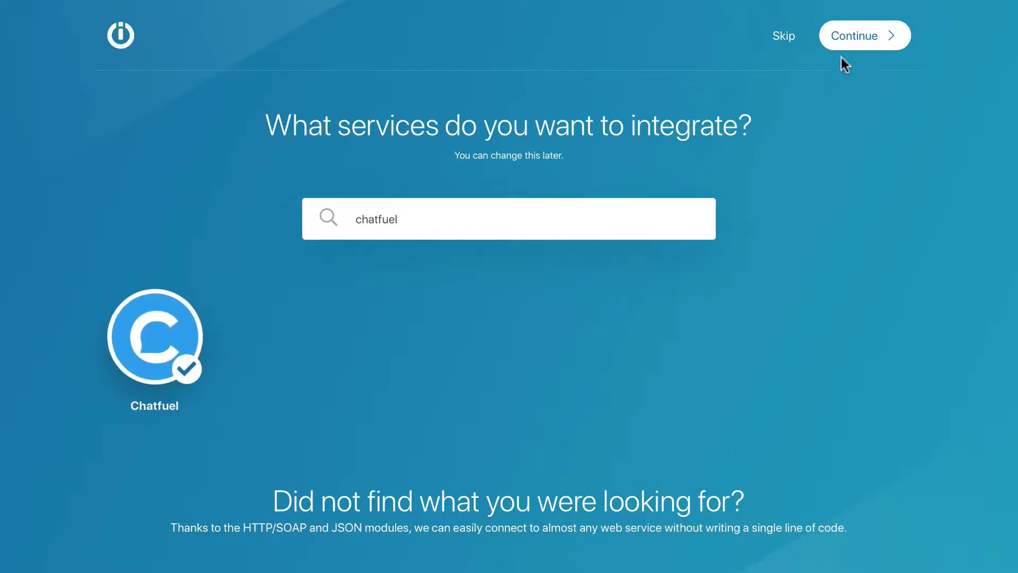
pyautogui.click(859, 46)
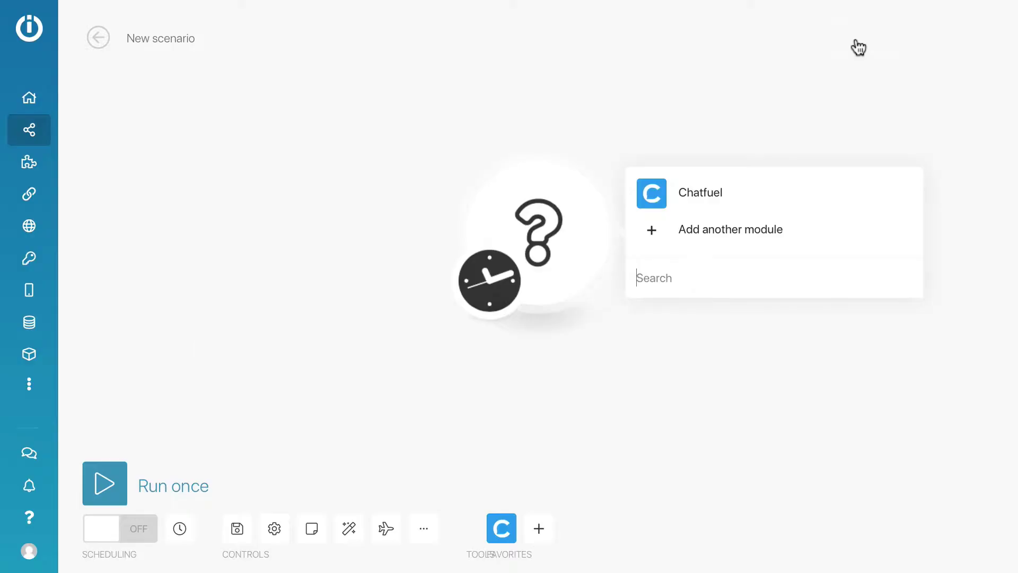
pyautogui.click(700, 193)
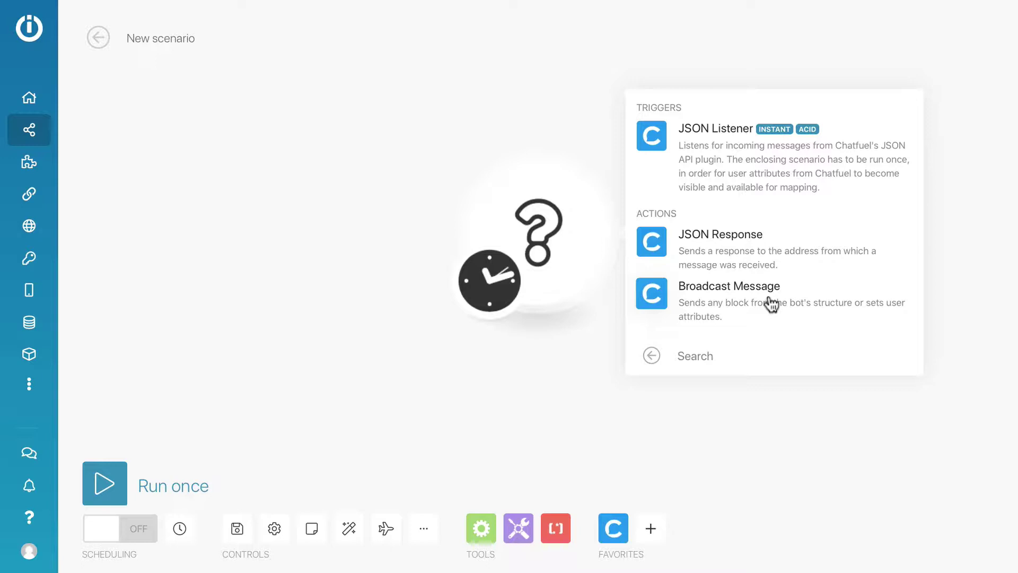
pyautogui.click(730, 162)
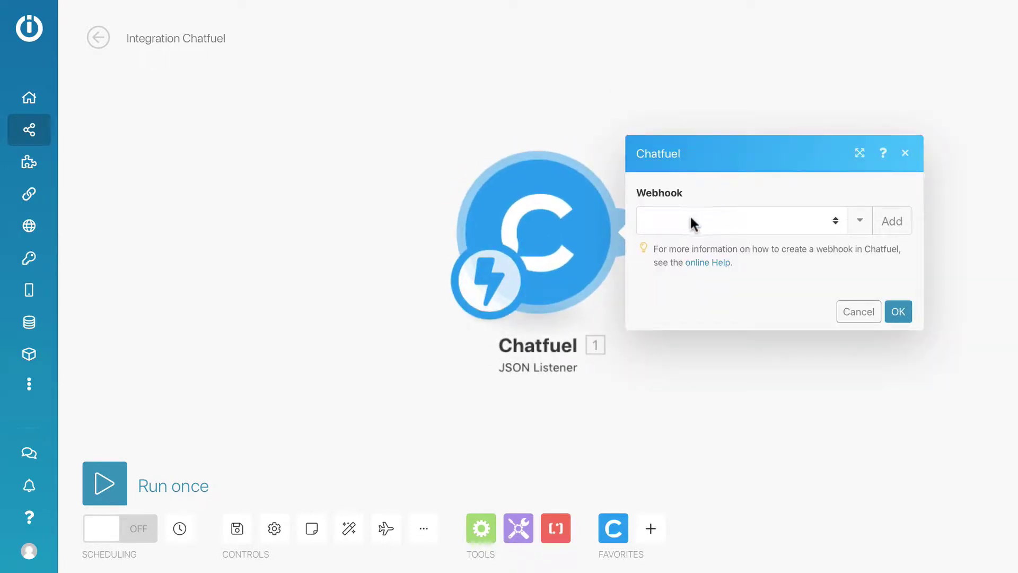
# - Create and save a new webhook named 'My Chatfuel webhook' for the listener
pyautogui.click(892, 228)
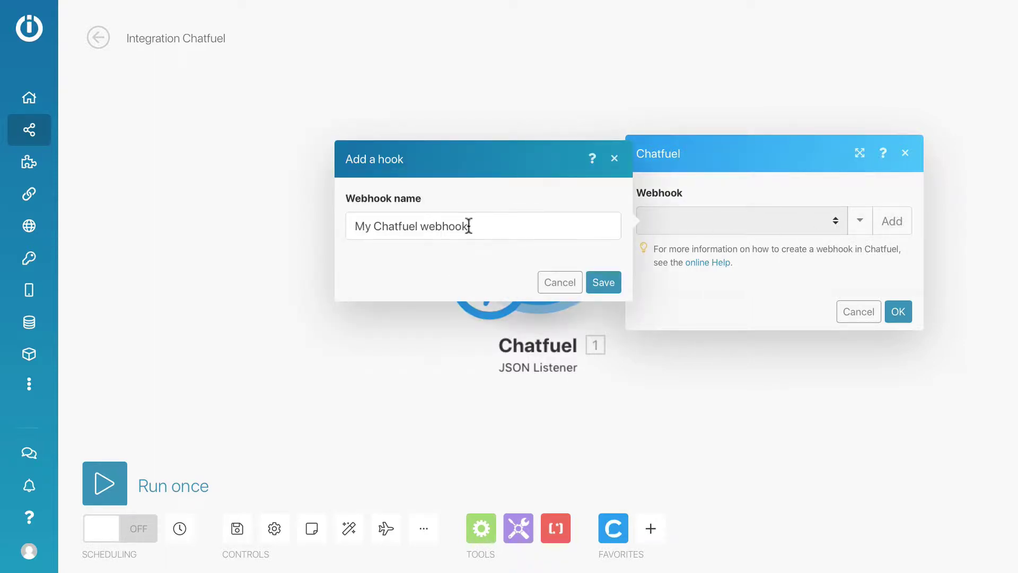
pyautogui.click(603, 283)
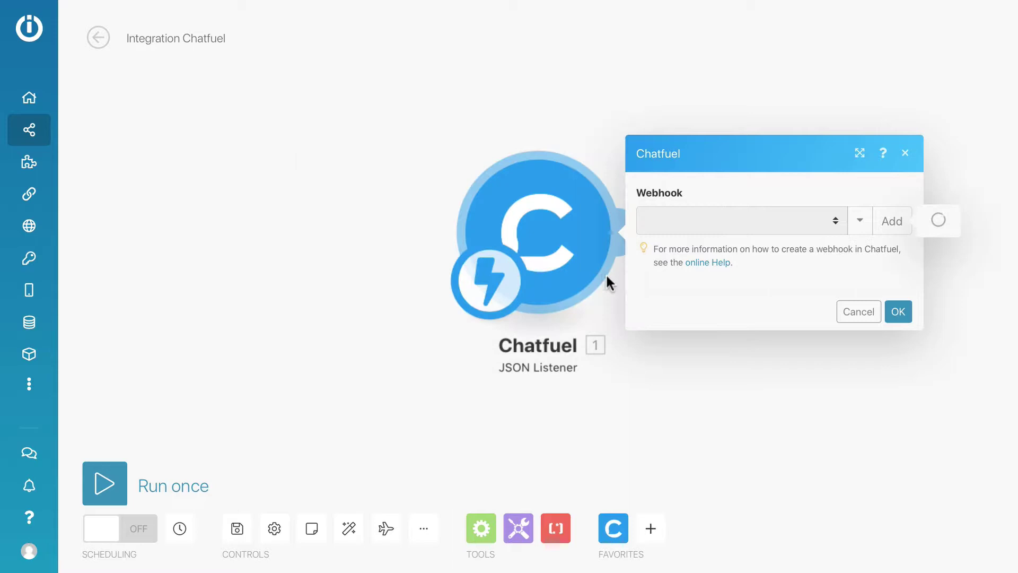
pyautogui.click(897, 339)
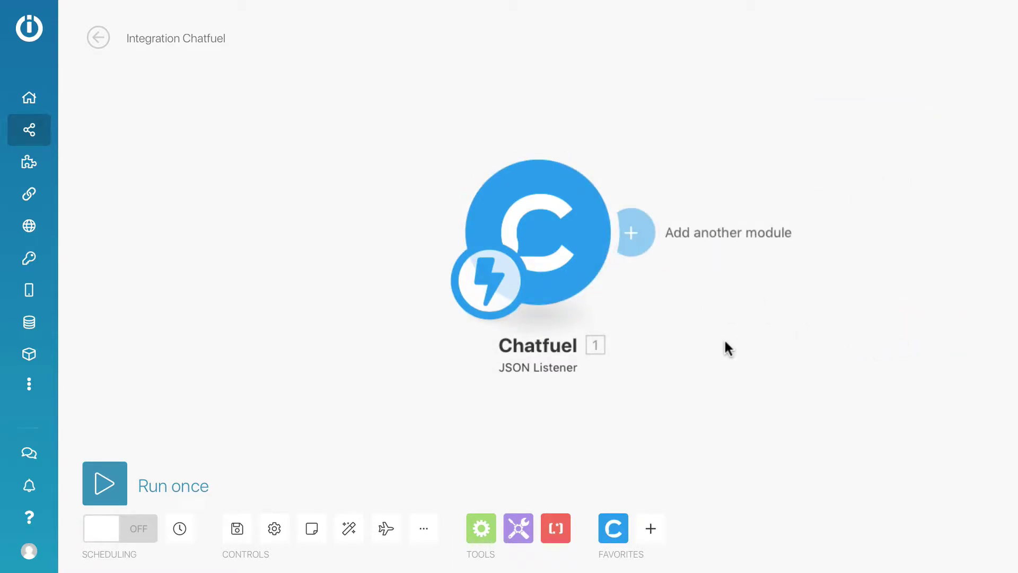
# - Add a Chatfuel JSON Response module after the listener
pyautogui.click(638, 234)
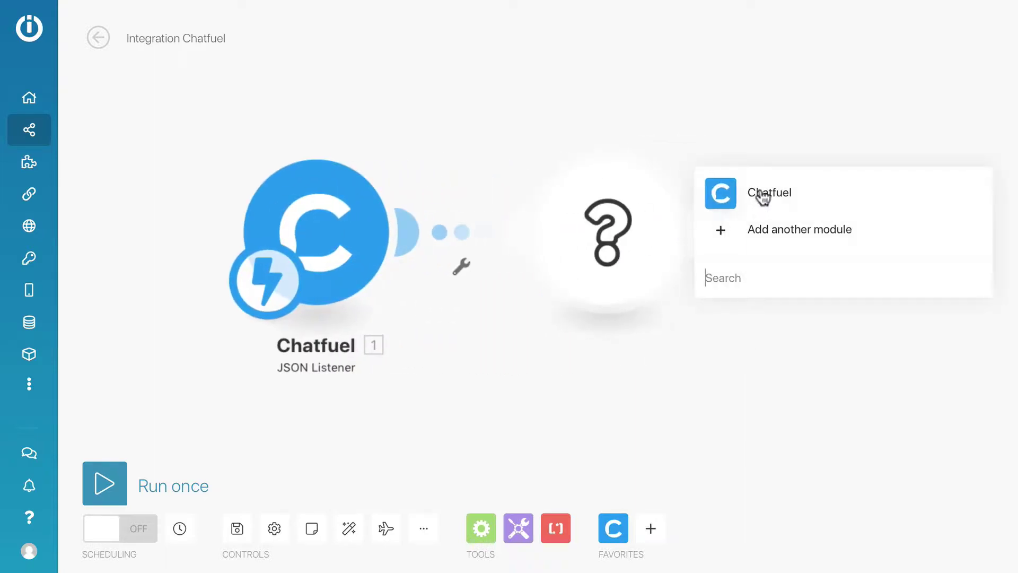
pyautogui.click(761, 197)
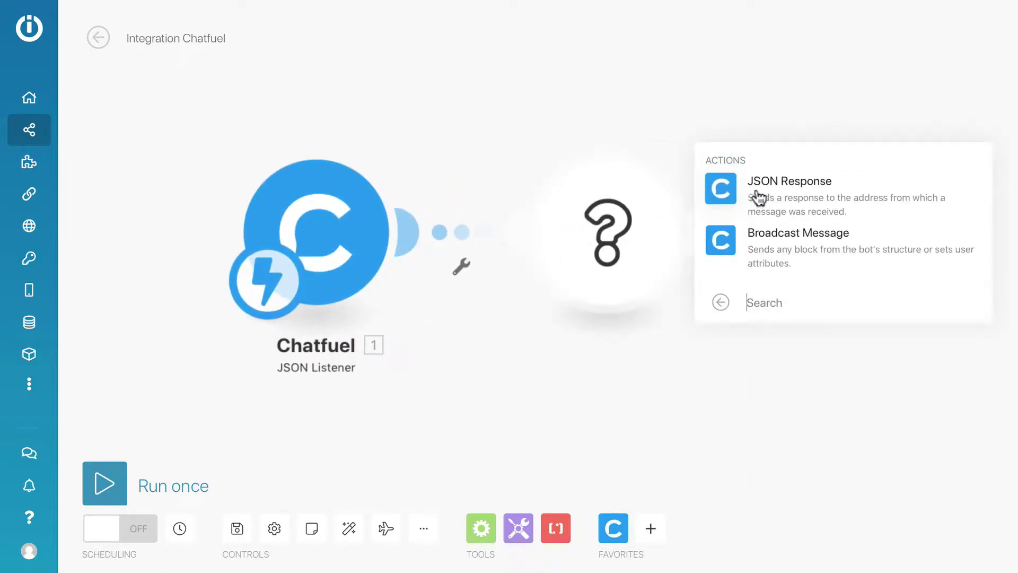
pyautogui.click(793, 196)
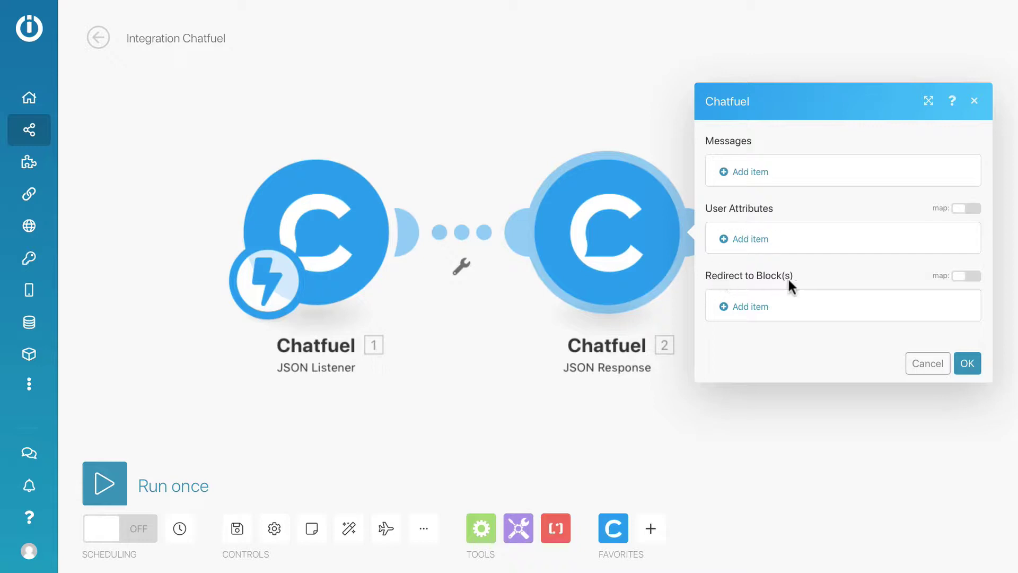
# - Add a Text message item 'Hi.' to JSON Response, without a quick reply
pyautogui.click(752, 179)
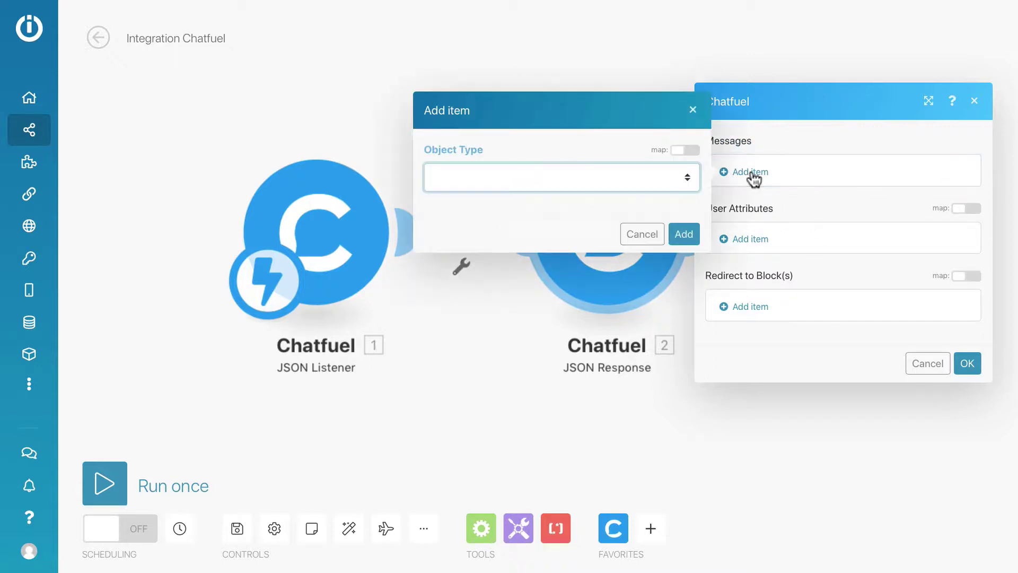
pyautogui.click(544, 178)
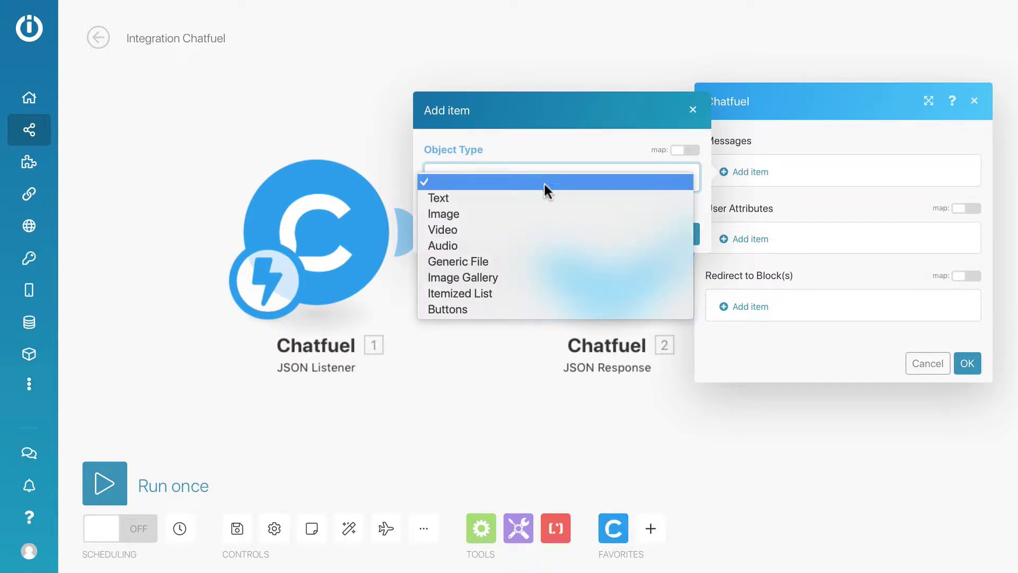
pyautogui.click(515, 198)
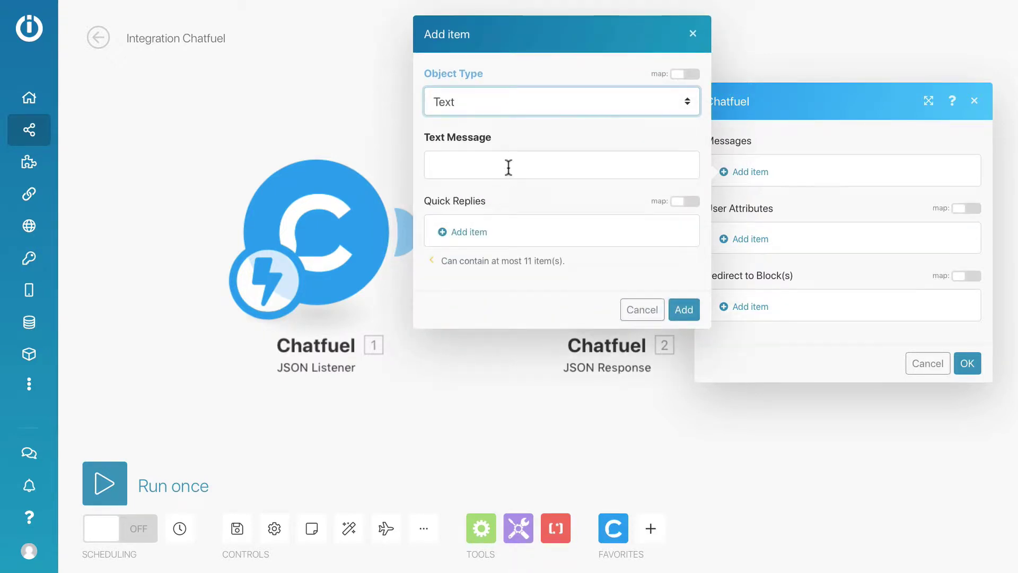
pyautogui.click(508, 167)
pyautogui.write('Hi')
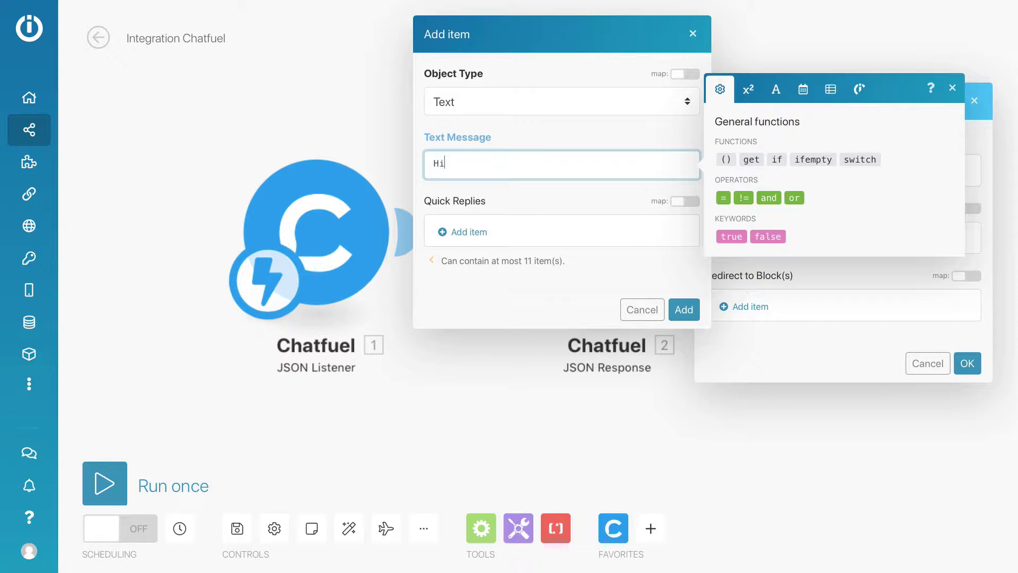
pyautogui.write('.')
pyautogui.click(471, 236)
pyautogui.click(563, 236)
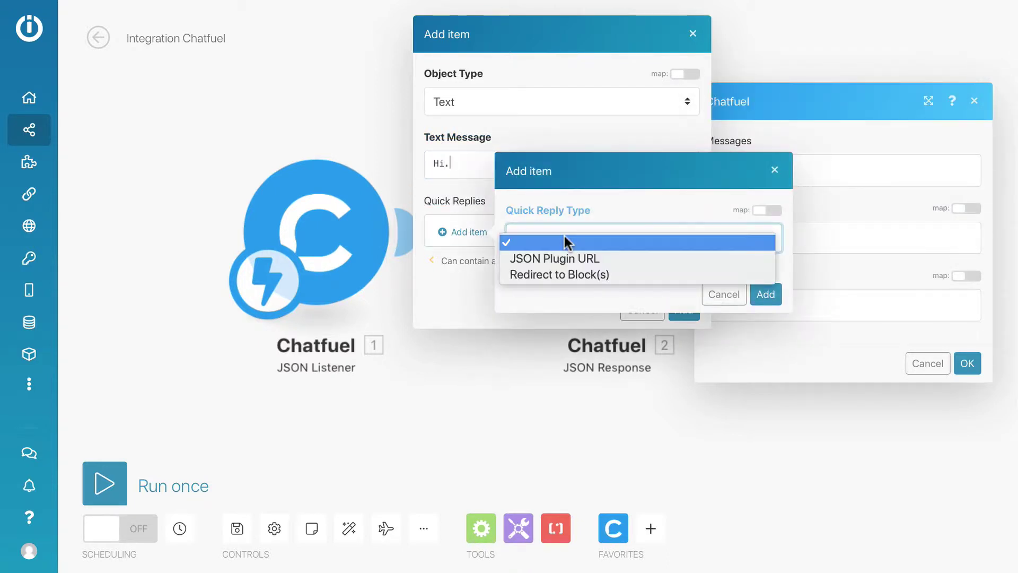
pyautogui.click(522, 239)
pyautogui.click(716, 293)
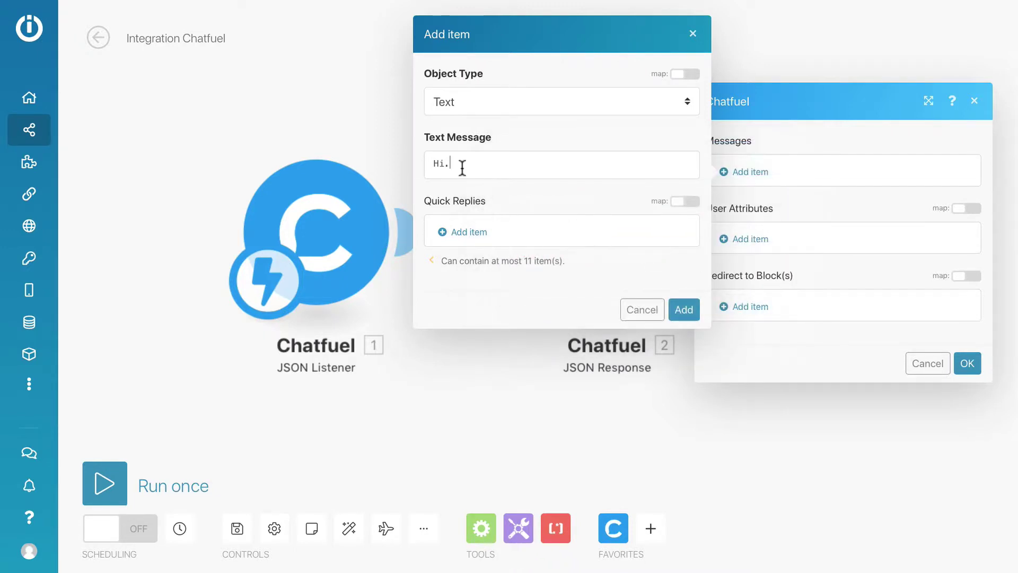
pyautogui.click(684, 307)
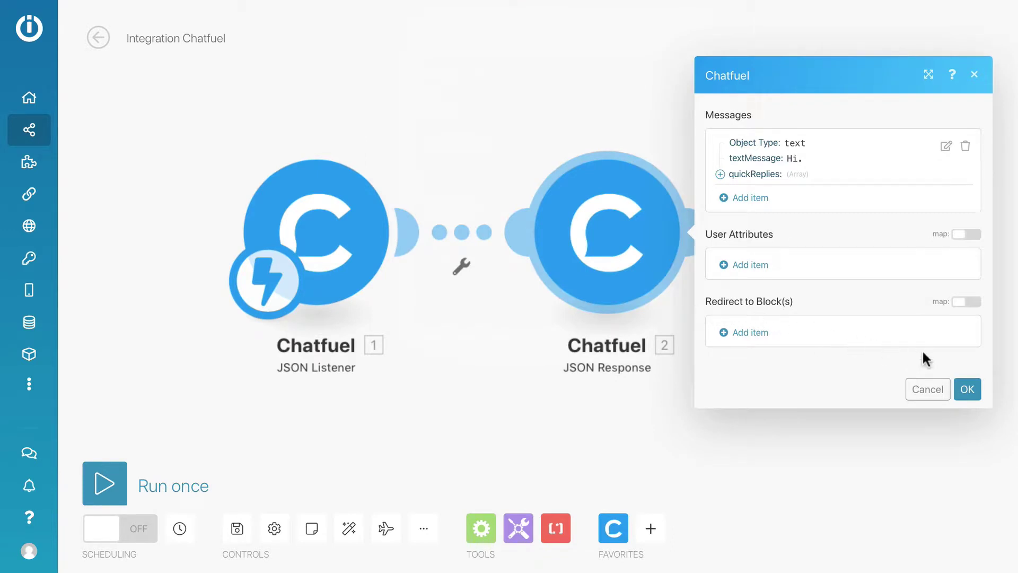
pyautogui.click(967, 389)
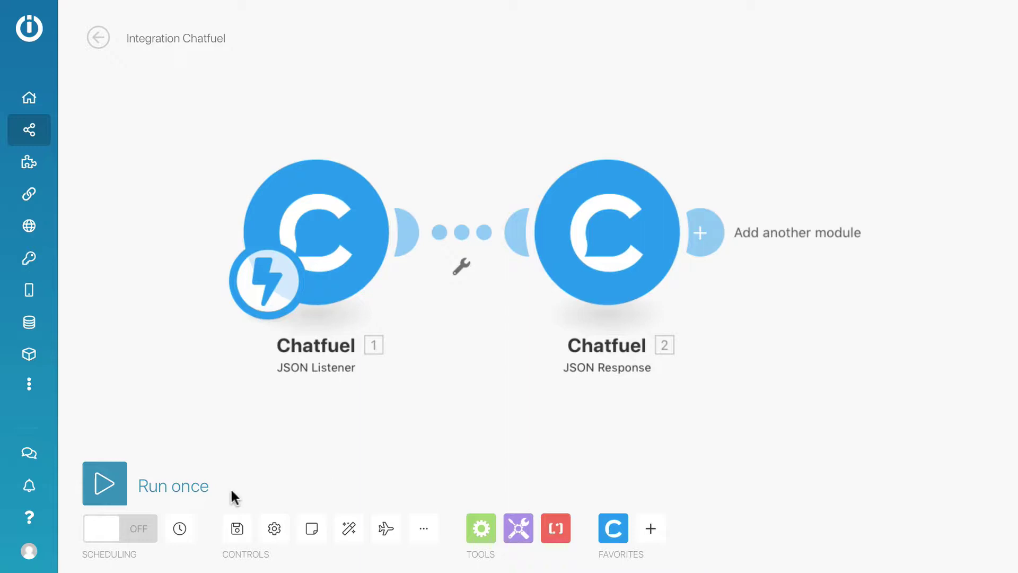
# - Save the scenario and activate scheduling with Run scenario set to Immediately
pyautogui.click(237, 538)
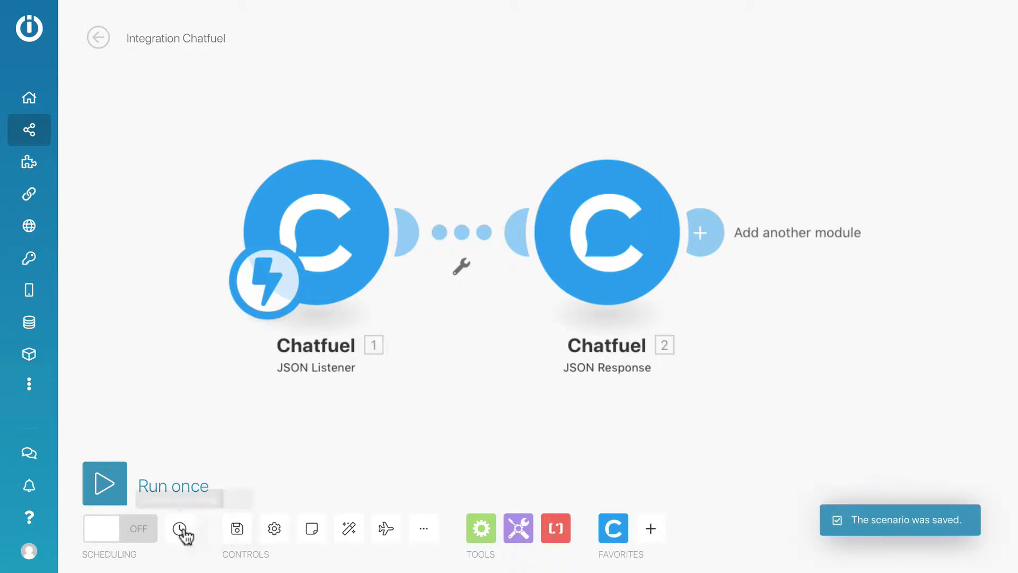
pyautogui.click(111, 535)
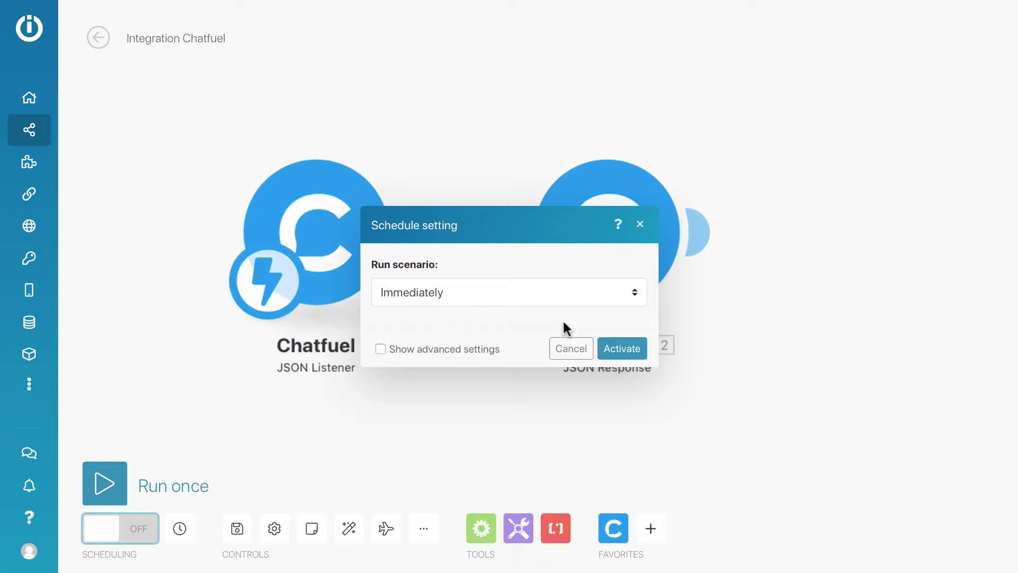
pyautogui.click(621, 353)
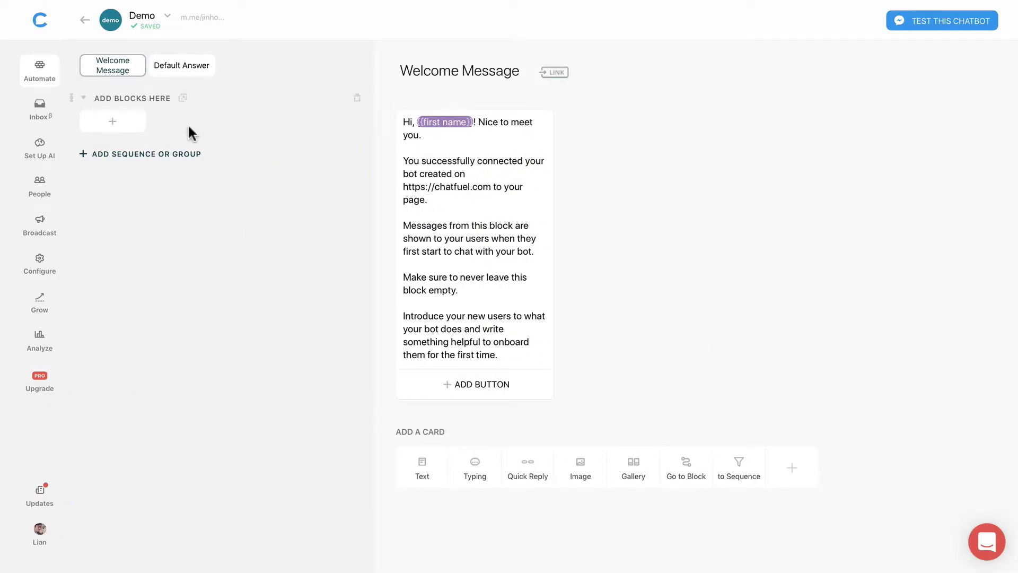
# - Create a Chatfuel block named 'test' and turn on its shareable block link
pyautogui.click(112, 125)
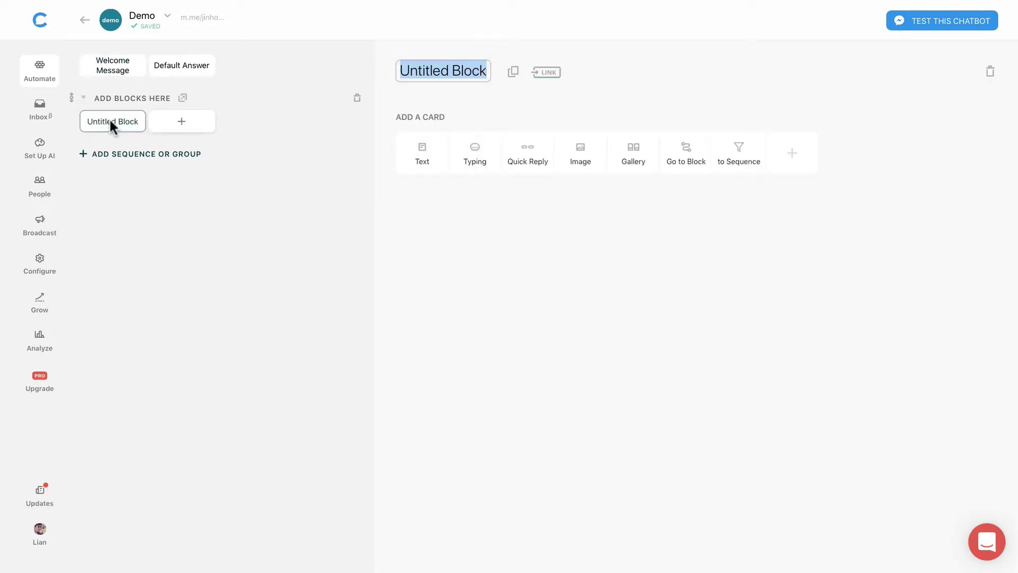
pyautogui.write('test')
pyautogui.press('Return')
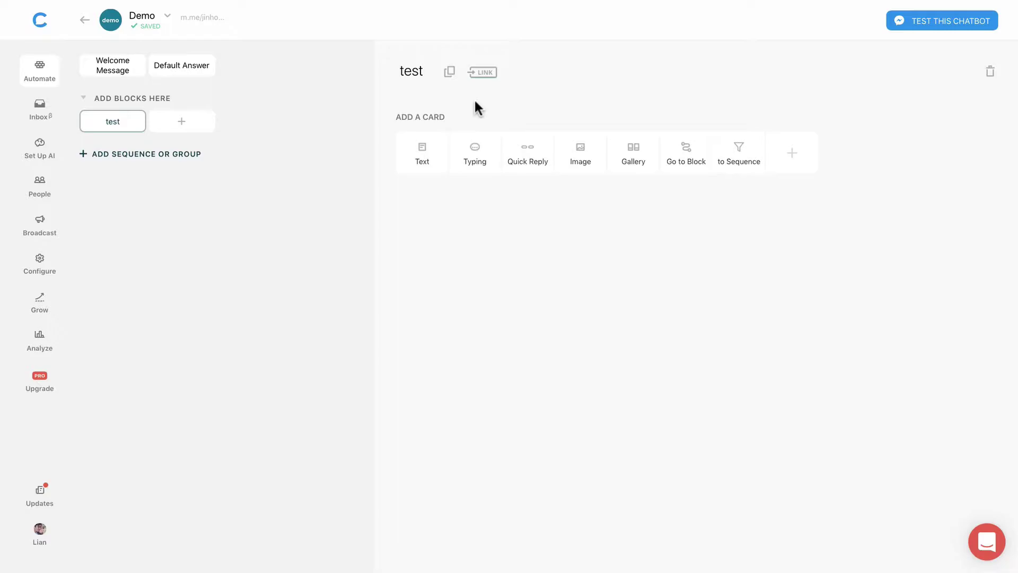
pyautogui.click(483, 77)
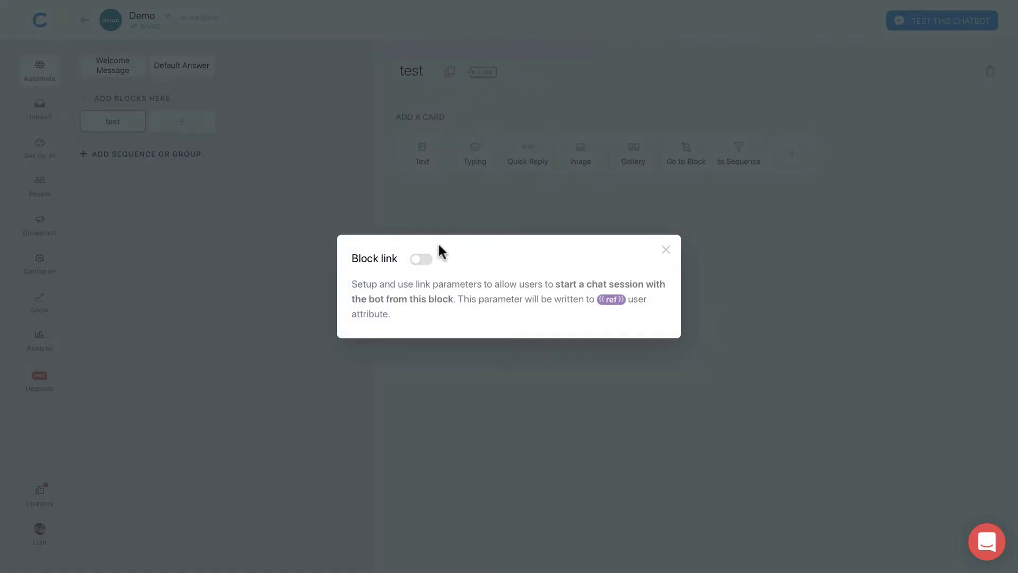
pyautogui.click(419, 260)
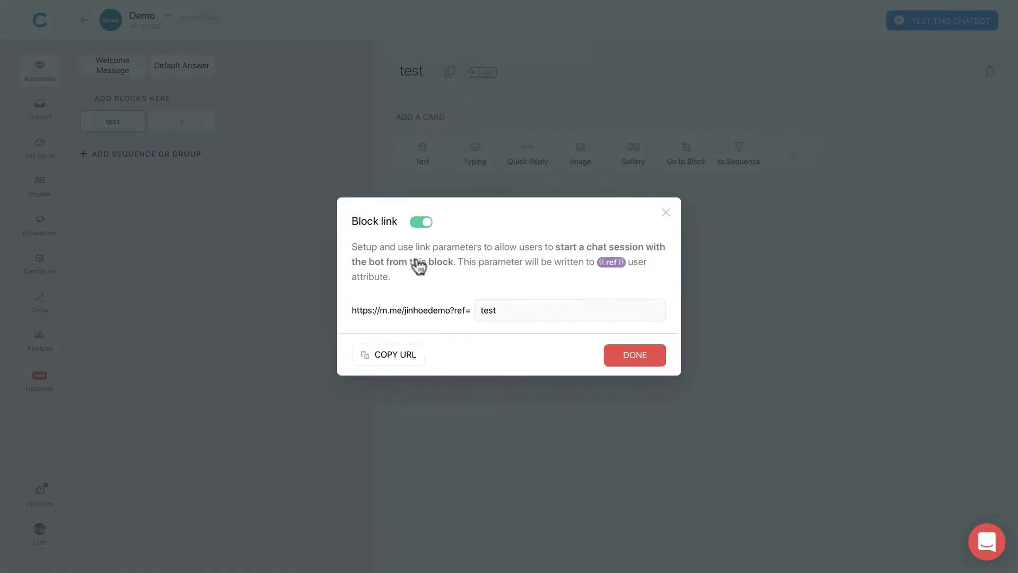
pyautogui.click(639, 359)
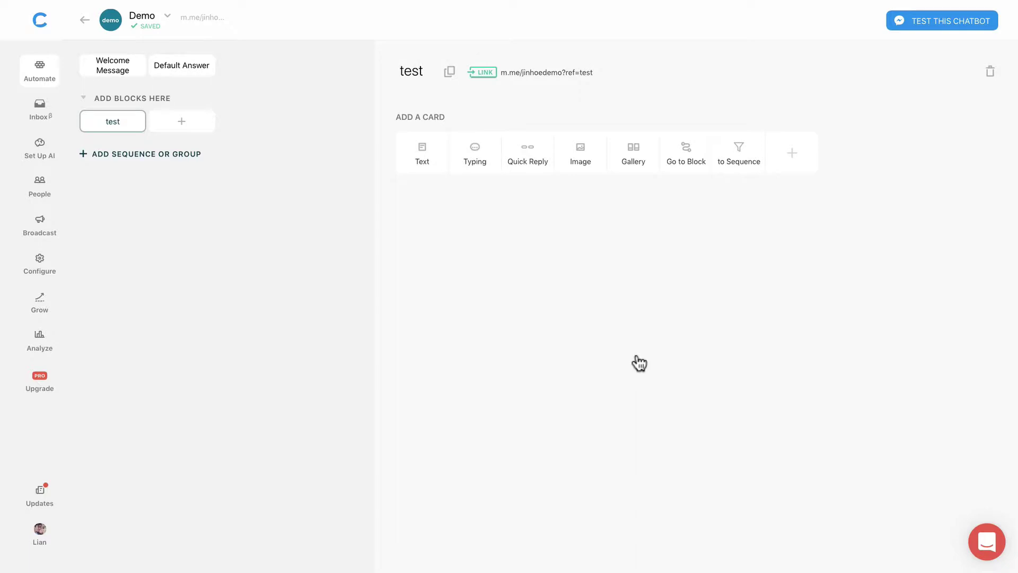
# - Add a JSON API card to the test block with request type POST
pyautogui.click(794, 156)
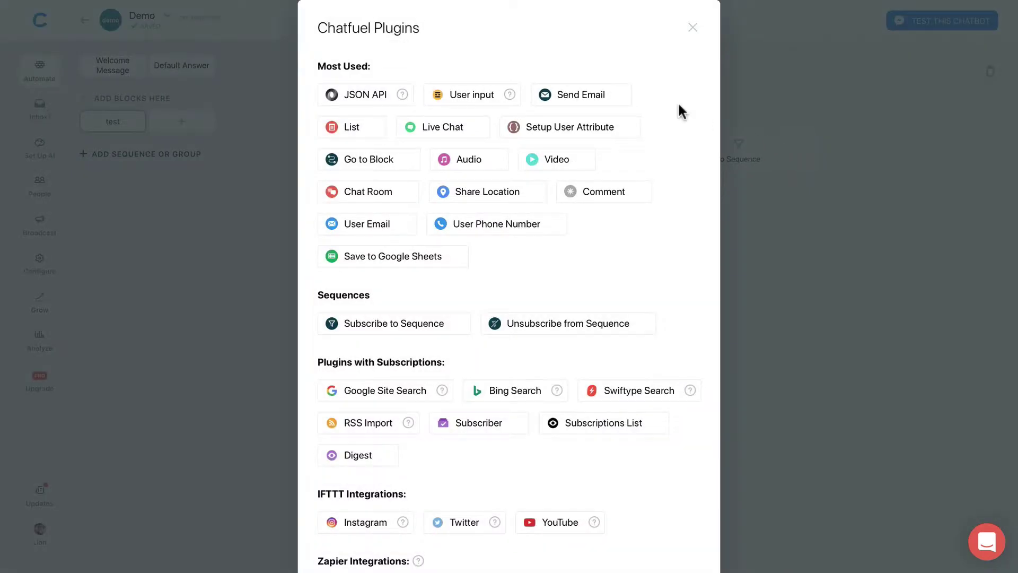
pyautogui.click(366, 99)
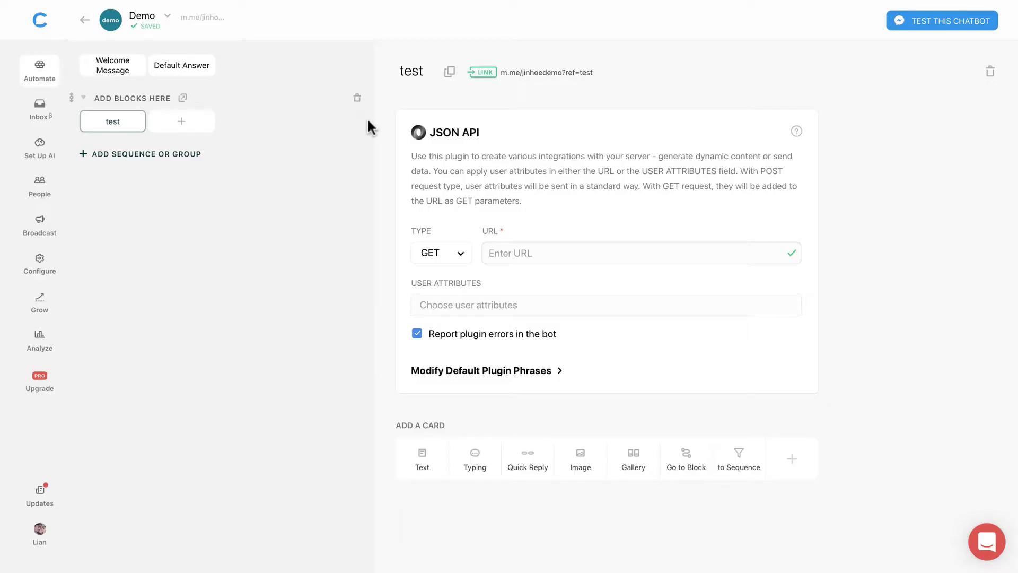
pyautogui.moveTo(605, 238)
pyautogui.click(455, 262)
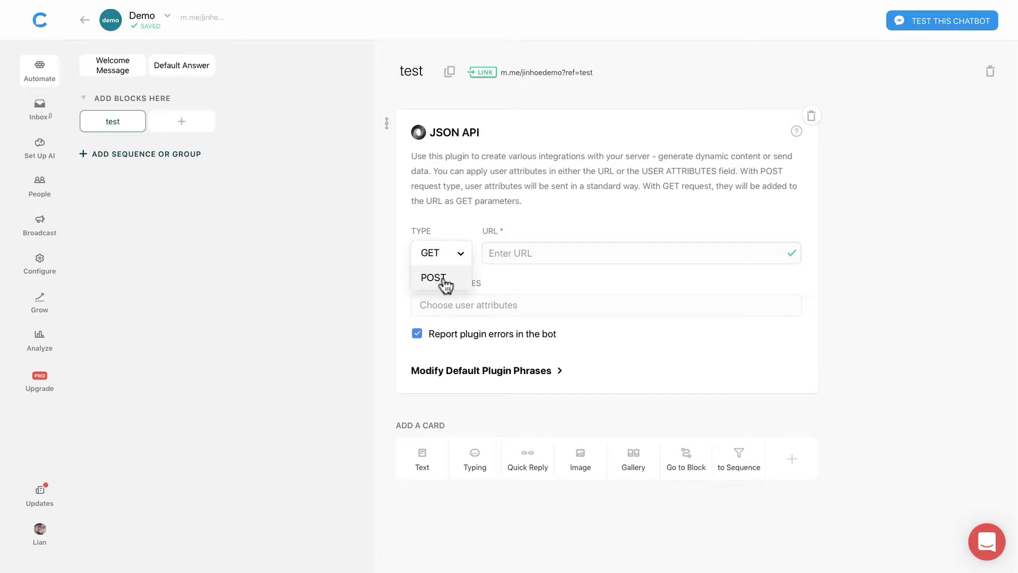
pyautogui.click(449, 284)
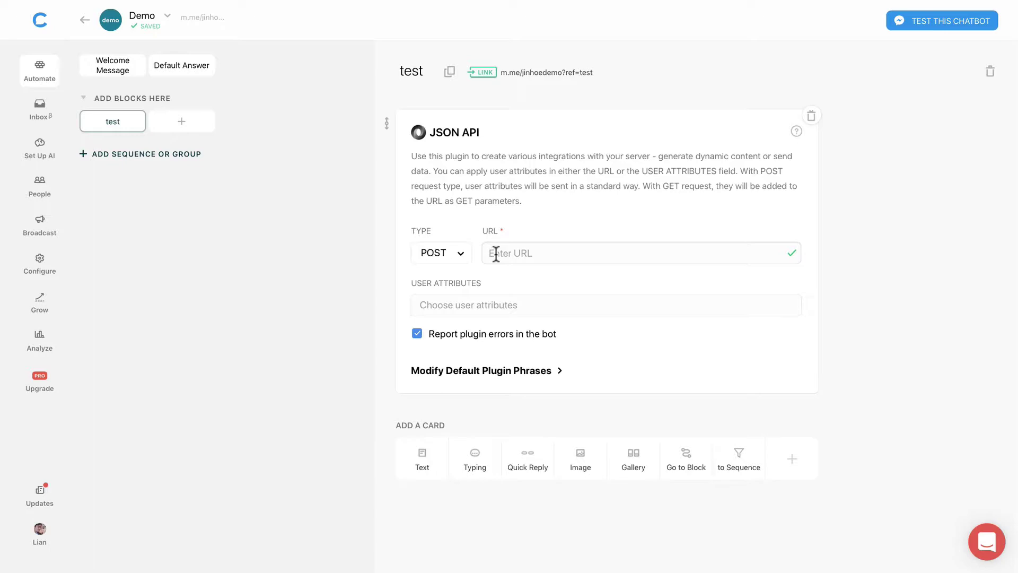
# - Copy the webhook URL from the Integromat Chatfuel JSON Listener module
pyautogui.click(495, 253)
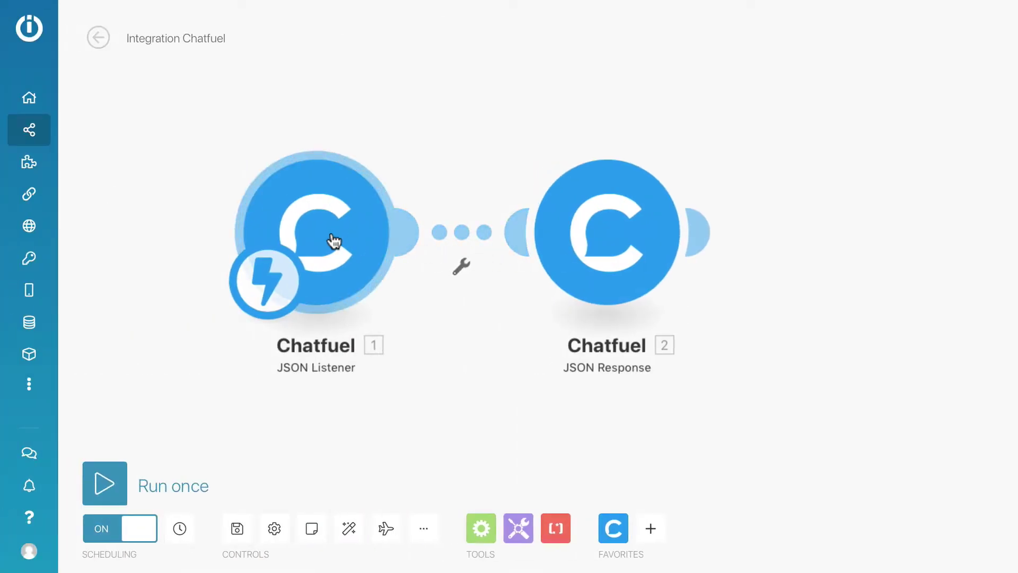
pyautogui.click(323, 241)
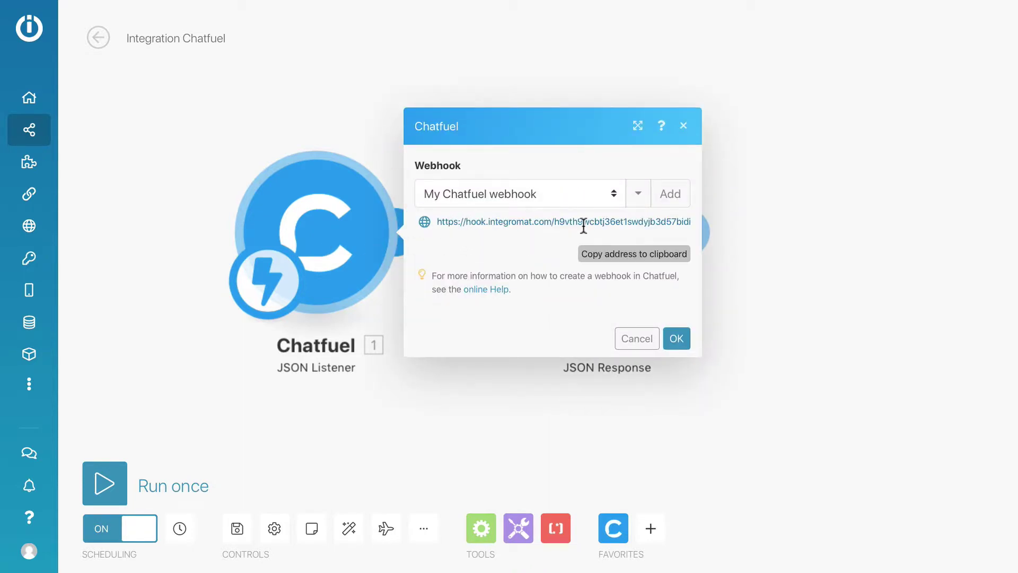
pyautogui.click(620, 260)
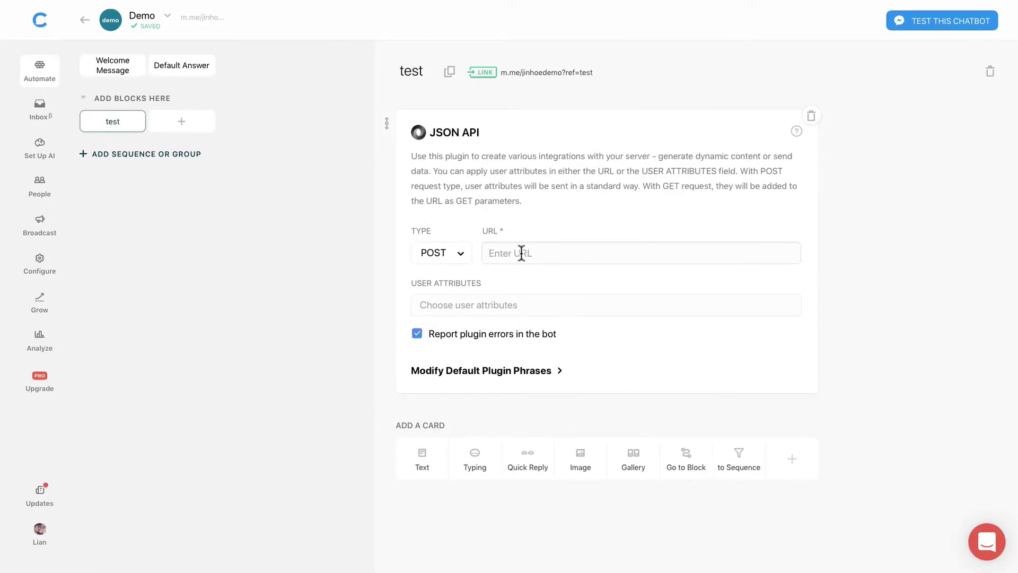
# - Paste the webhook URL into the JSON API card and send the {{first name}} attribute
pyautogui.hotkey('ctrl', 'v')
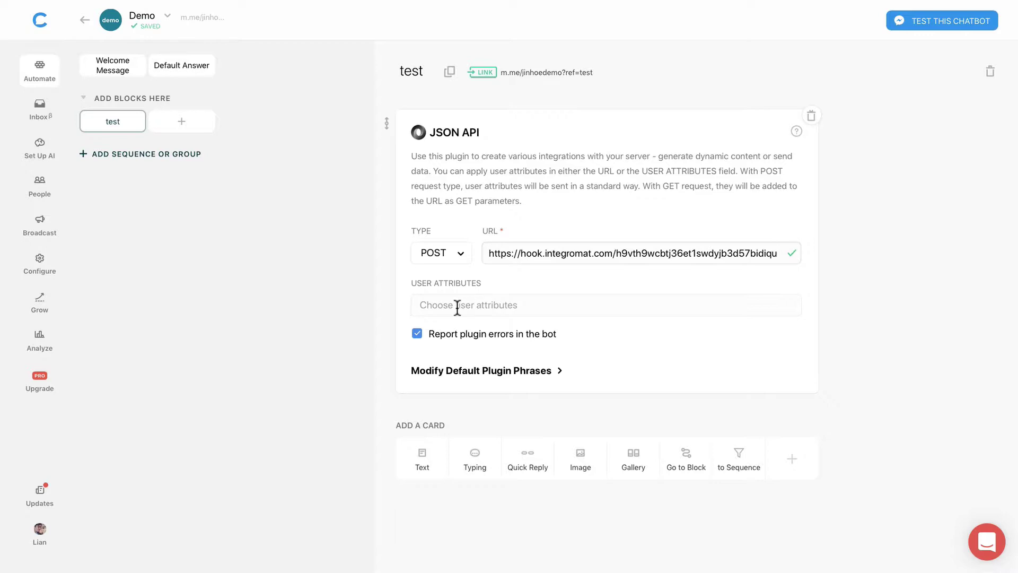
pyautogui.click(457, 308)
pyautogui.write('first')
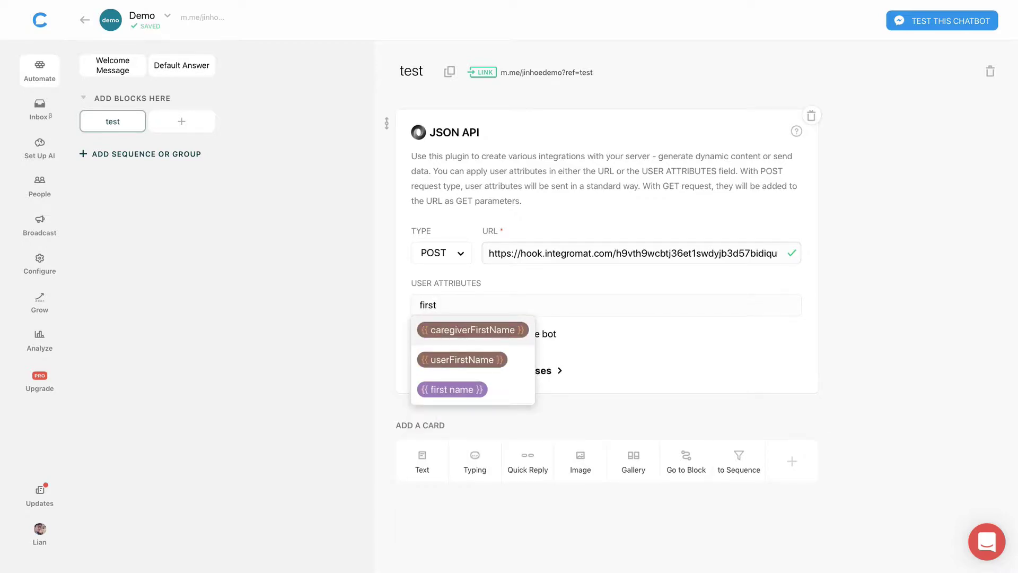
pyautogui.click(442, 390)
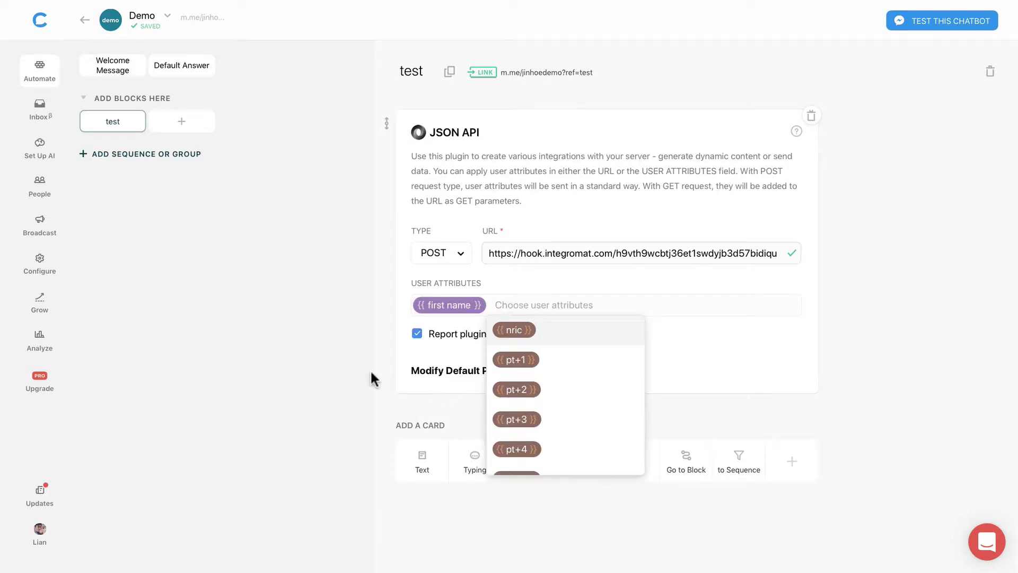
pyautogui.click(328, 366)
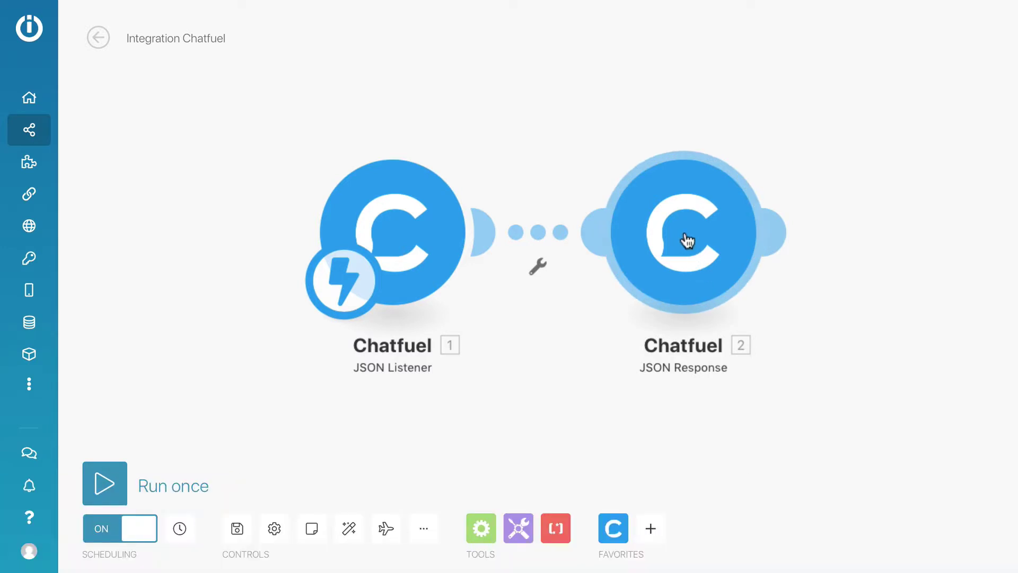
# - Open the JSON Response 'Hi.' message item, then cancel without changes
pyautogui.click(685, 238)
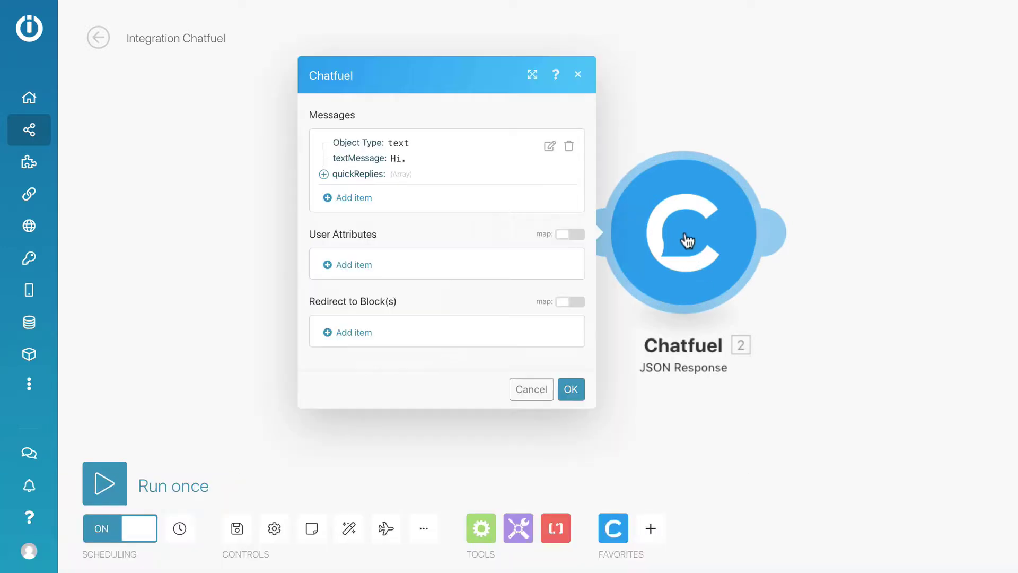
pyautogui.click(549, 152)
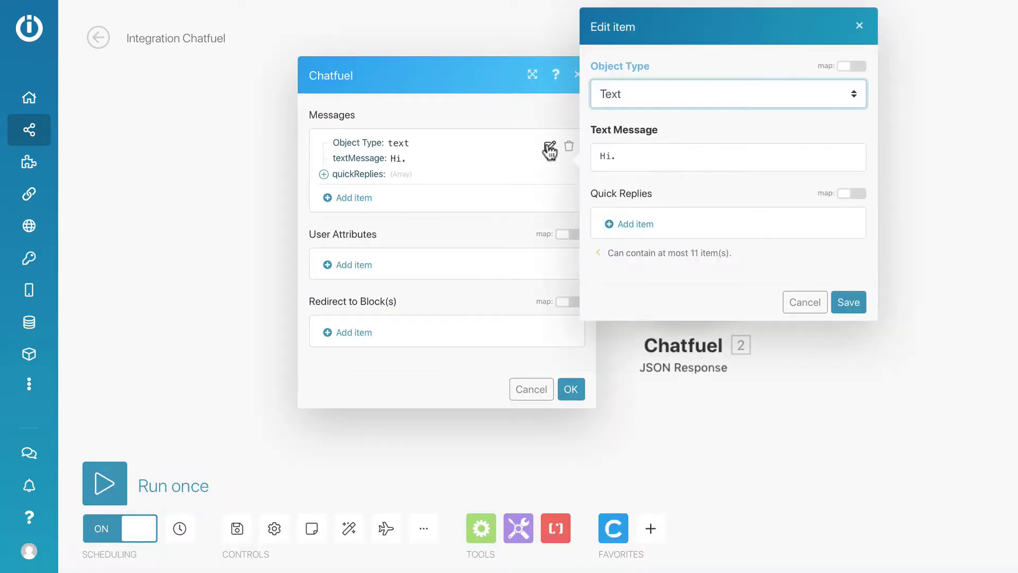
pyautogui.click(625, 157)
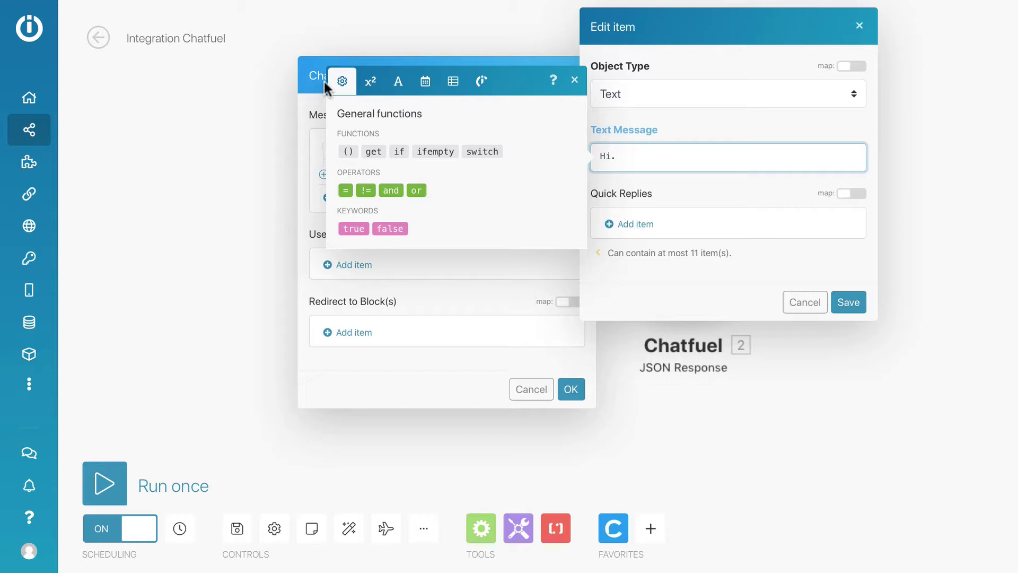
pyautogui.click(797, 304)
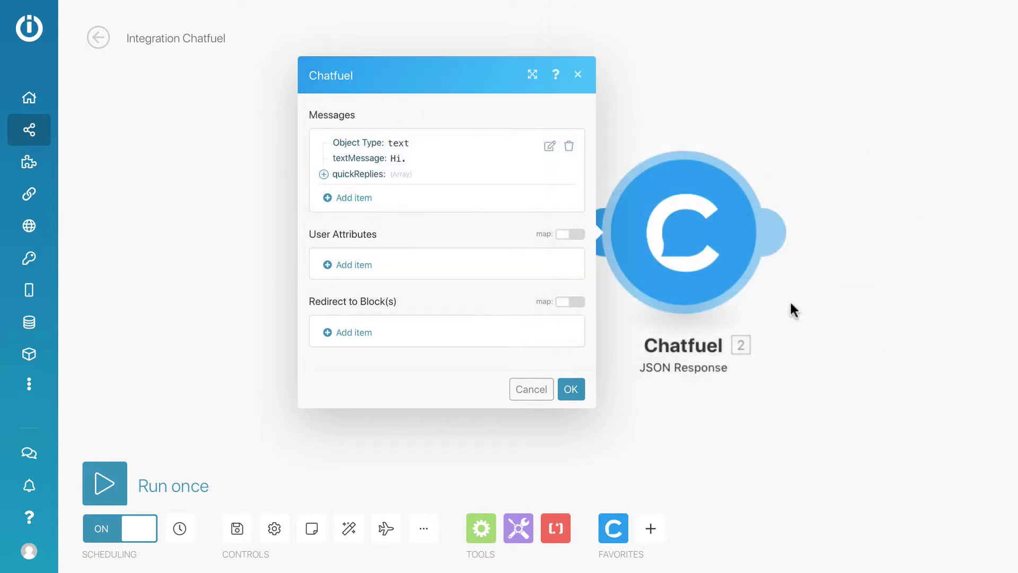
# - Confirm the JSON Response settings and run the scenario once to await data
pyautogui.click(529, 390)
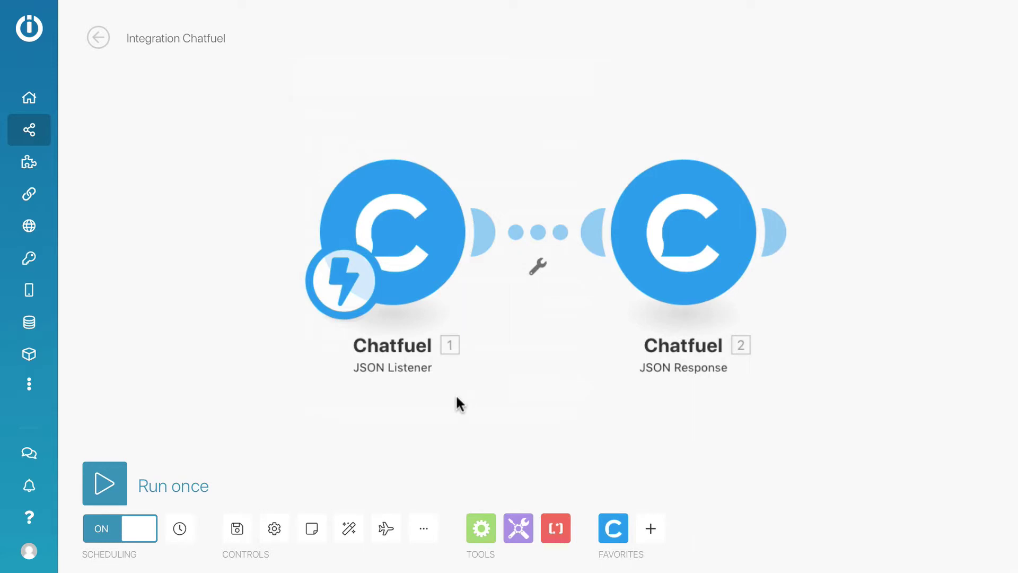
pyautogui.click(105, 488)
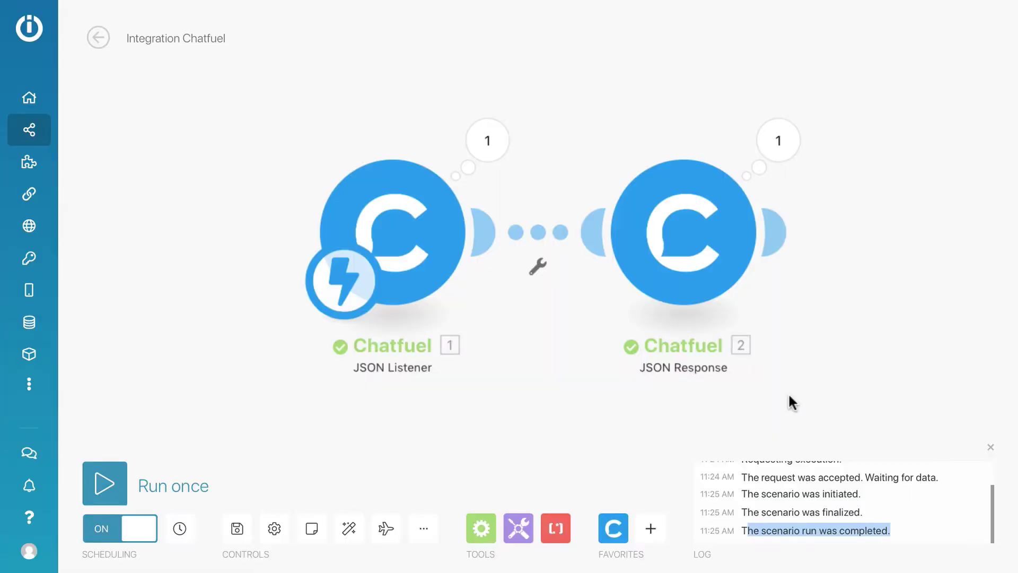
# - Change the message to 'Hi, ' plus the listener's 1. first name and '.', and save
pyautogui.click(680, 247)
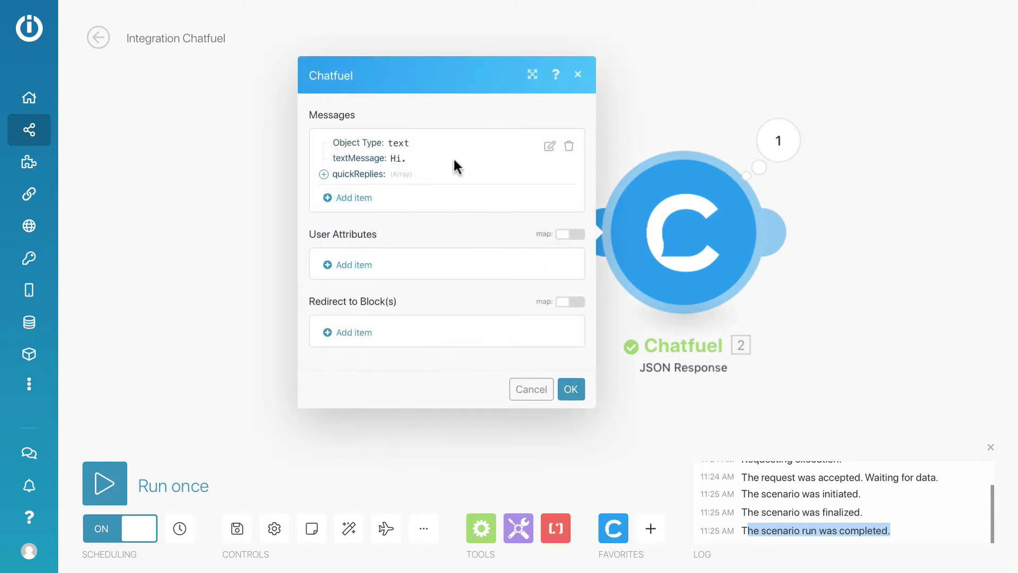
pyautogui.click(550, 147)
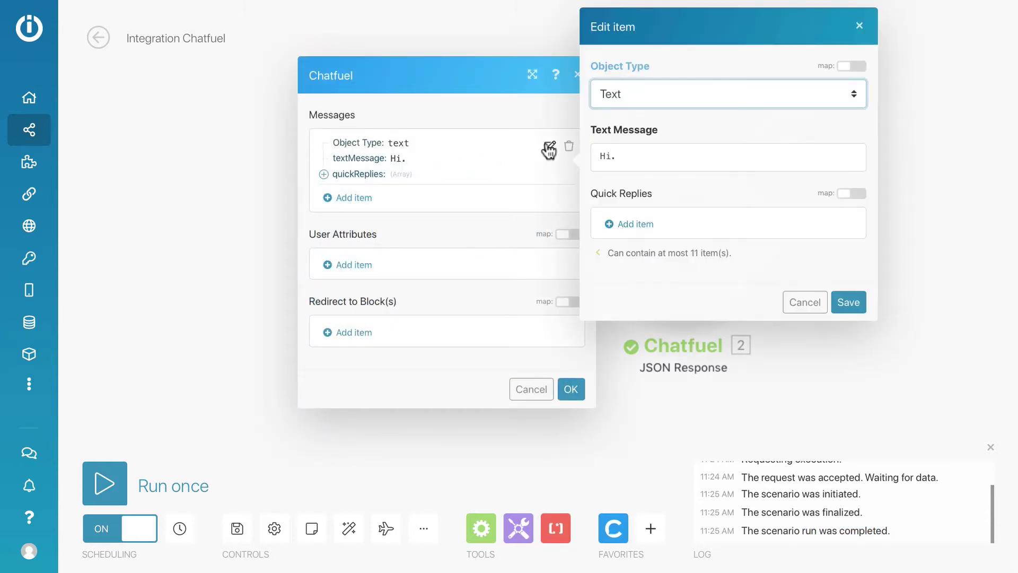
pyautogui.click(629, 157)
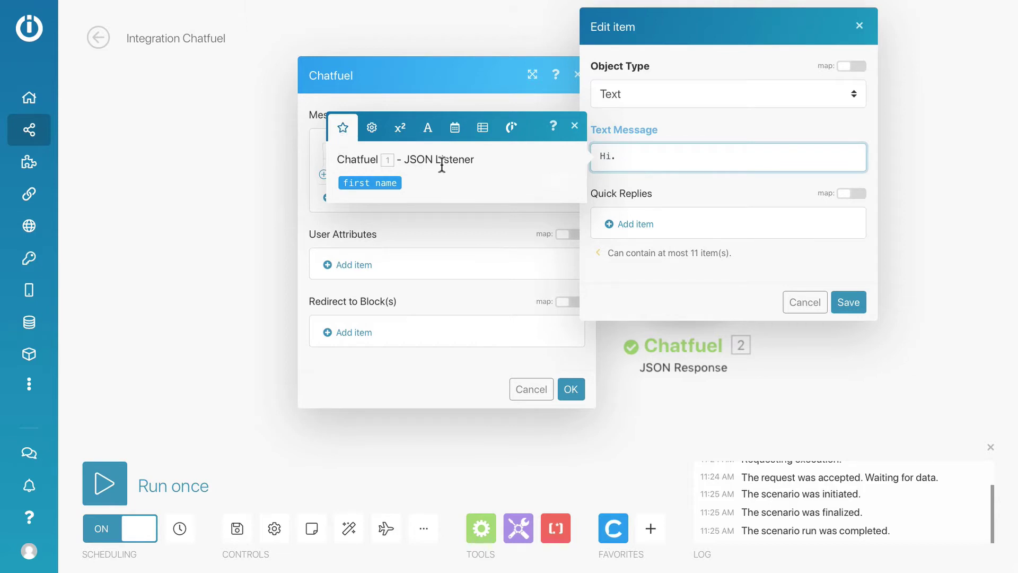
pyautogui.press('BackSpace')
pyautogui.click(390, 184)
pyautogui.write('.')
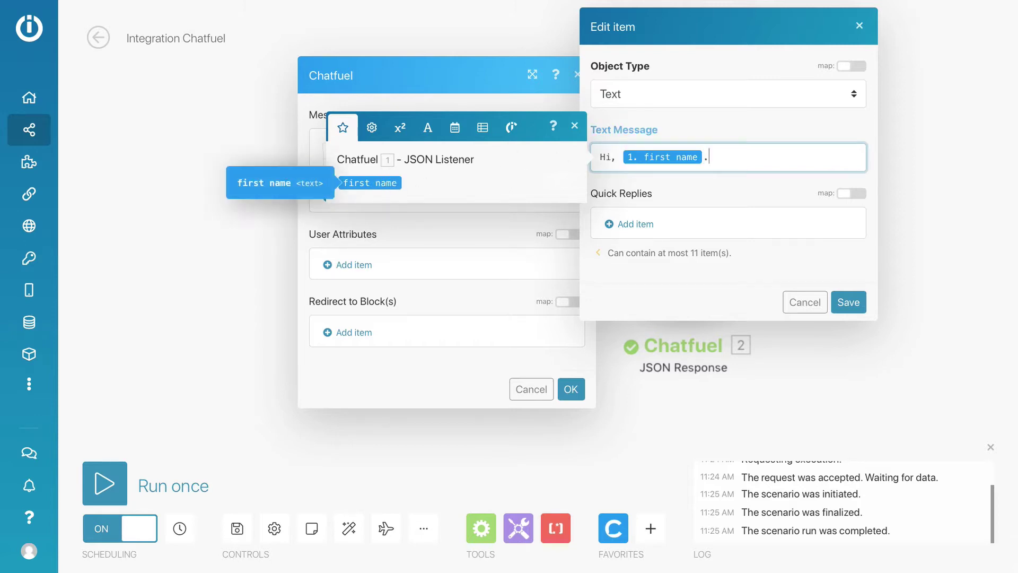
pyautogui.click(849, 305)
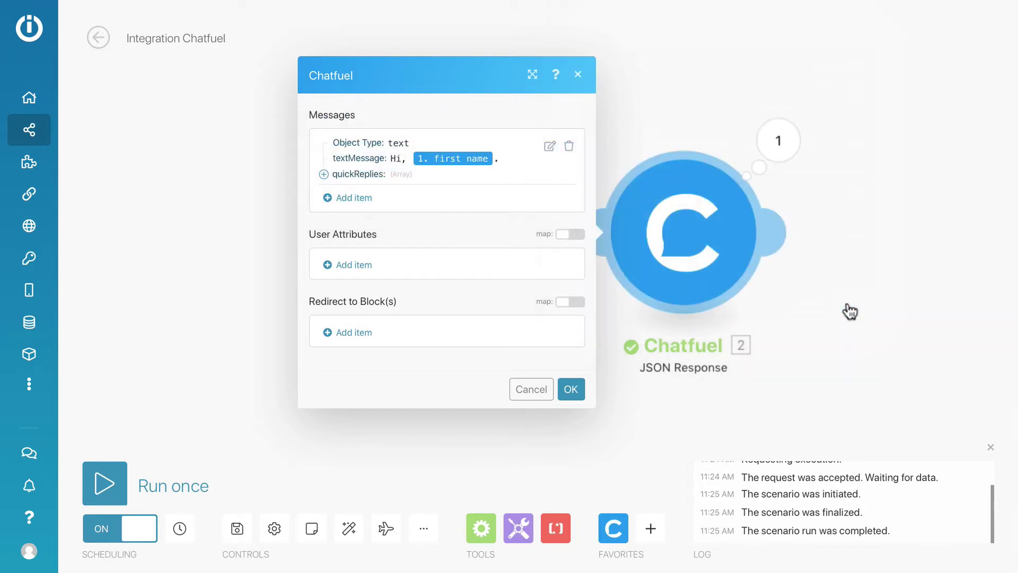
pyautogui.click(571, 391)
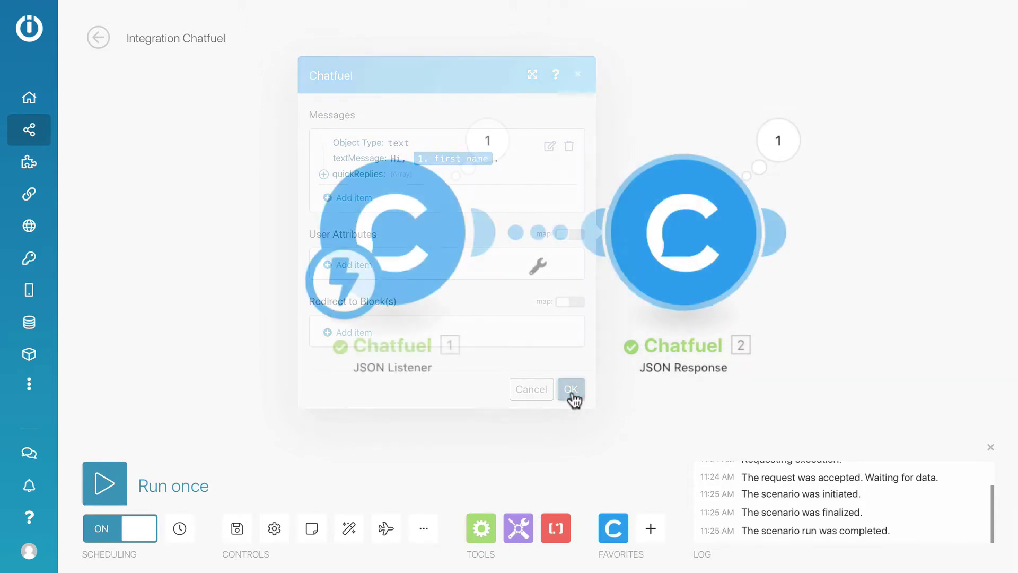
# - Save the two-module Integromat scenario before testing the Demo bot in Messenger
pyautogui.click(237, 529)
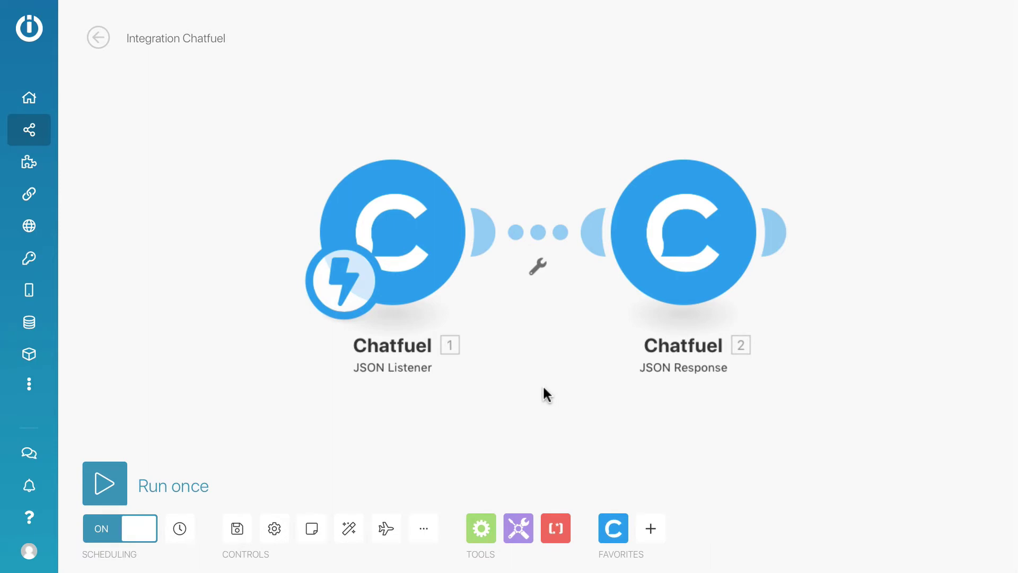
# - Insert a router between the JSON Listener and the JSON Response module, then auto-align
pyautogui.click(538, 271)
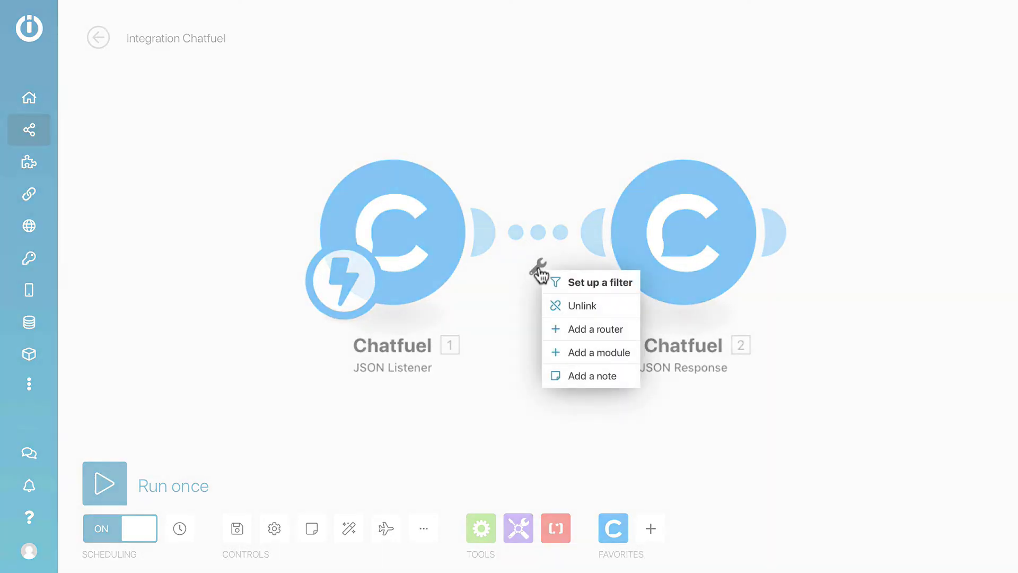
pyautogui.click(590, 331)
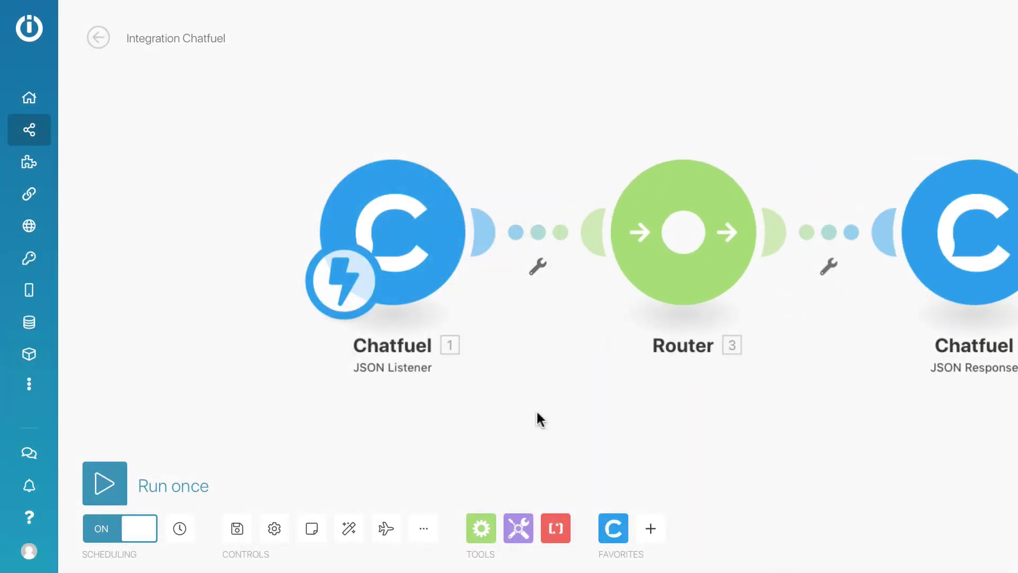
pyautogui.click(349, 532)
pyautogui.moveTo(534, 237)
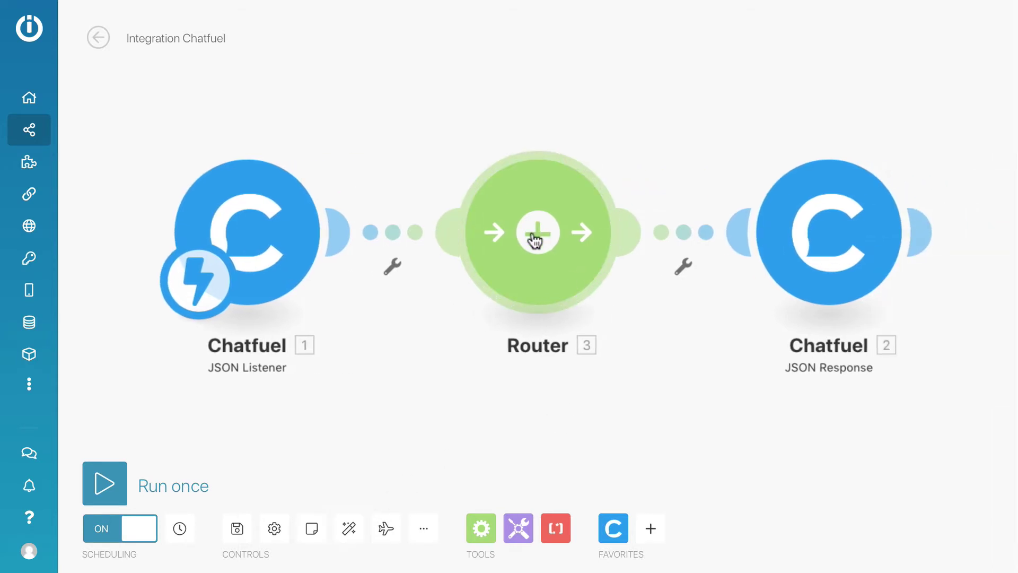
# - Clone the JSON Response module onto a second router route and auto-align the branches
pyautogui.rightClick(848, 246)
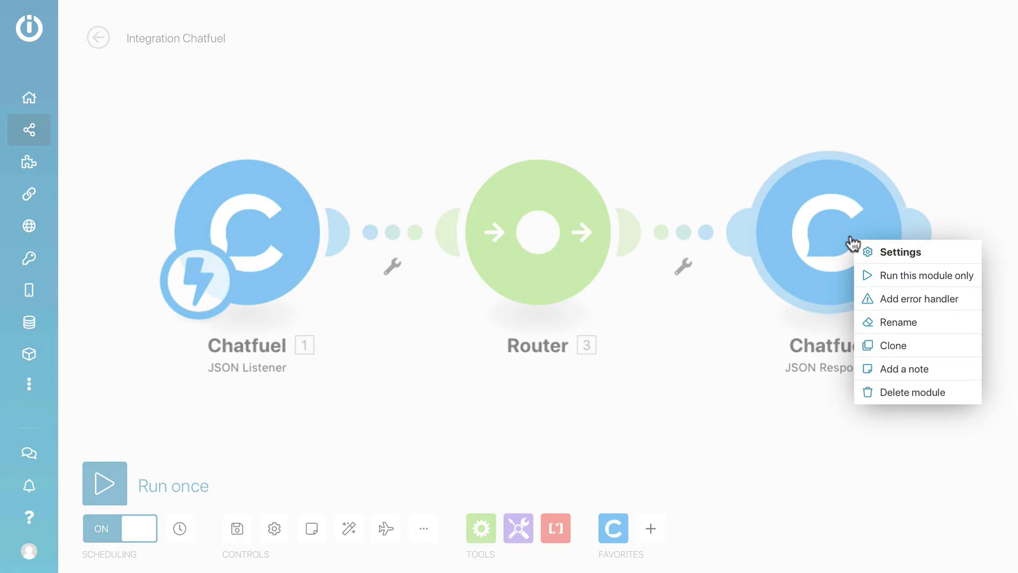
pyautogui.click(904, 348)
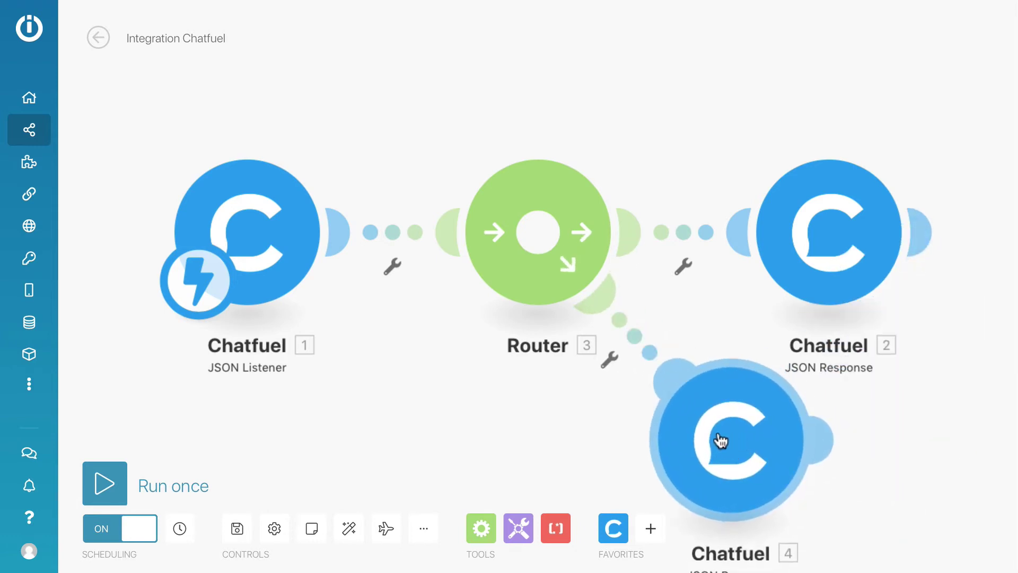
pyautogui.click(721, 439)
pyautogui.click(341, 528)
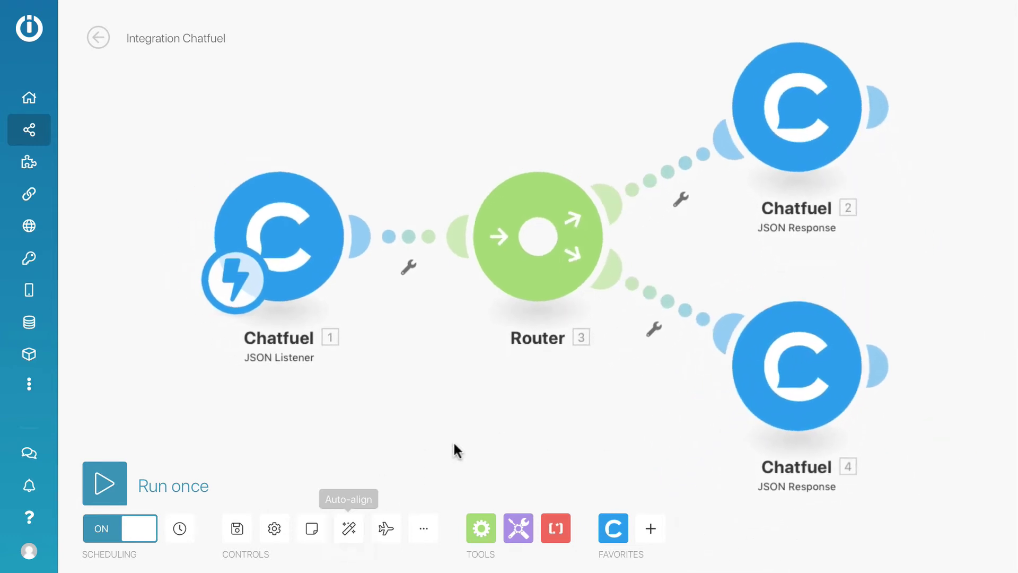
# - Filter the upper route with the condition '1. first name' Exists, and review Chatfuel 2's message
pyautogui.click(681, 207)
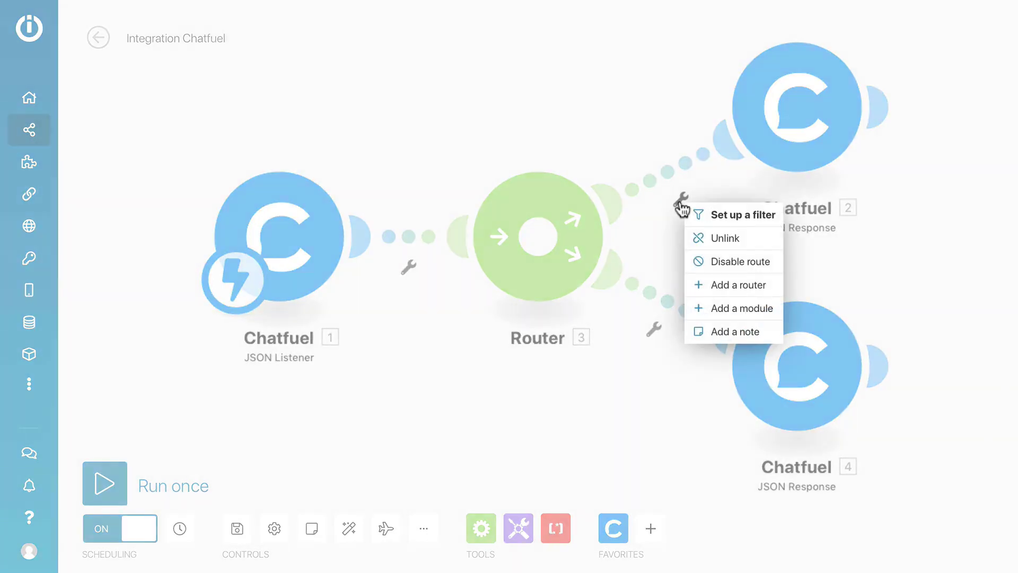
pyautogui.click(716, 215)
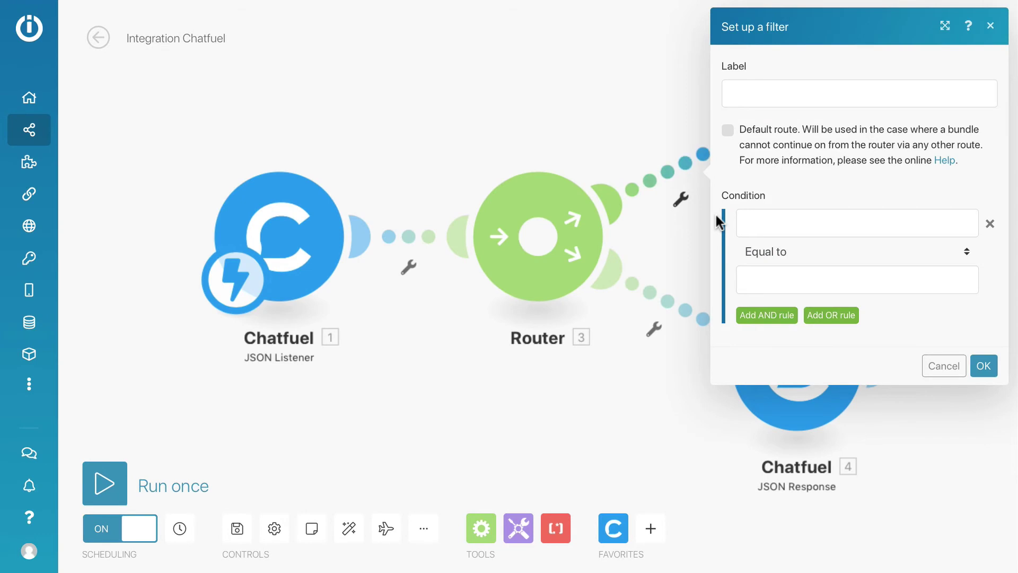
pyautogui.click(778, 227)
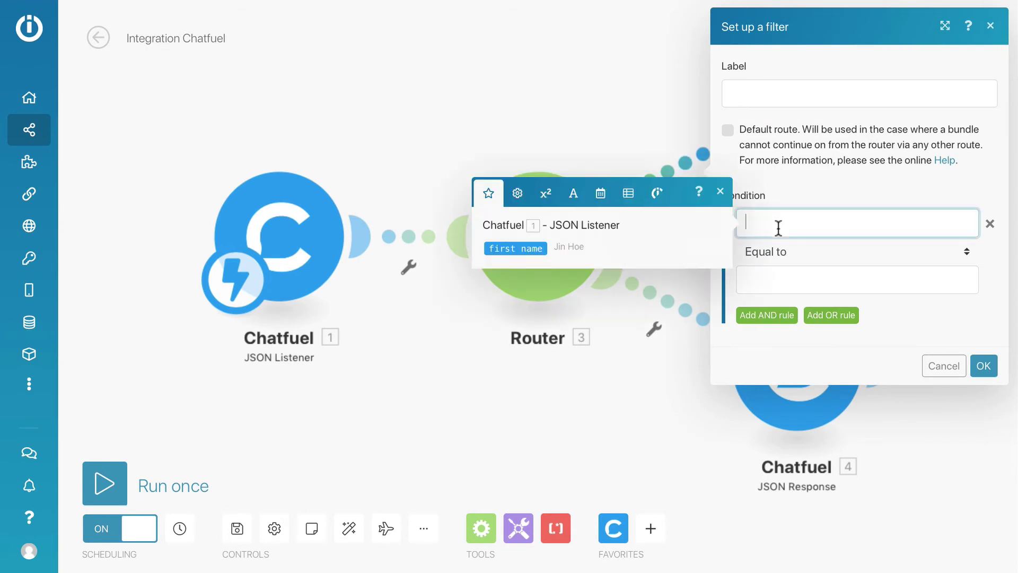
pyautogui.click(510, 249)
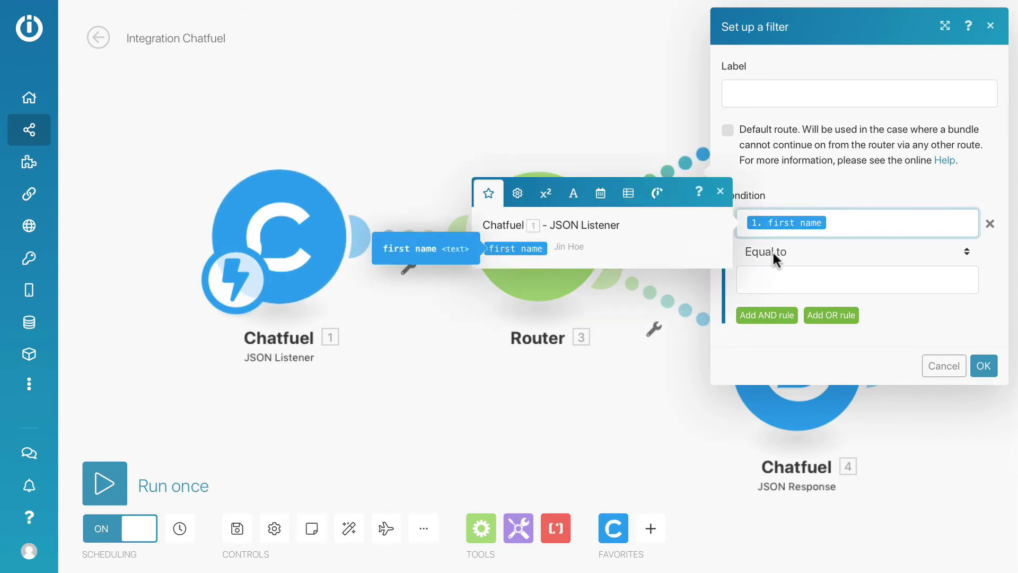
pyautogui.click(822, 251)
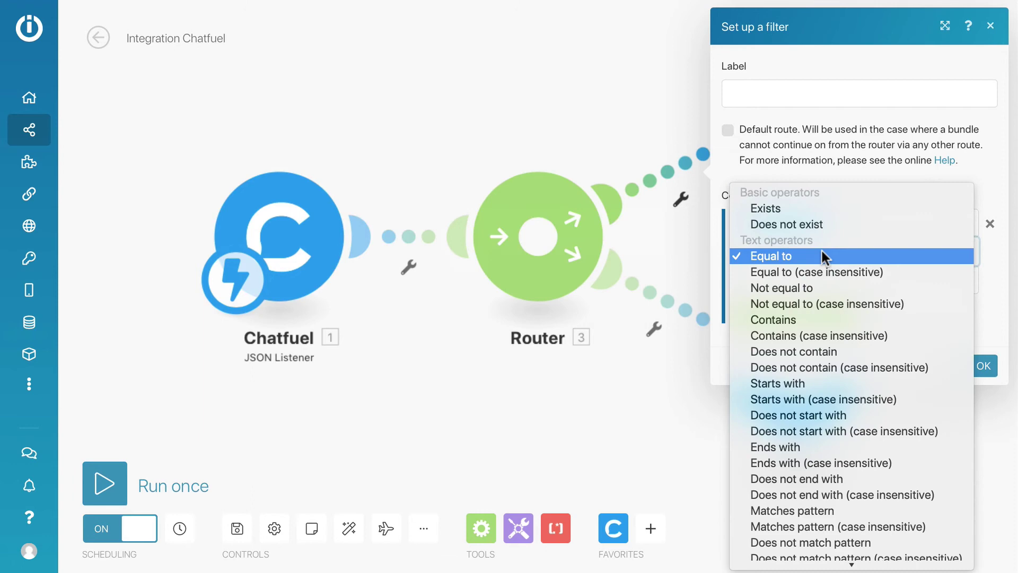
pyautogui.click(796, 211)
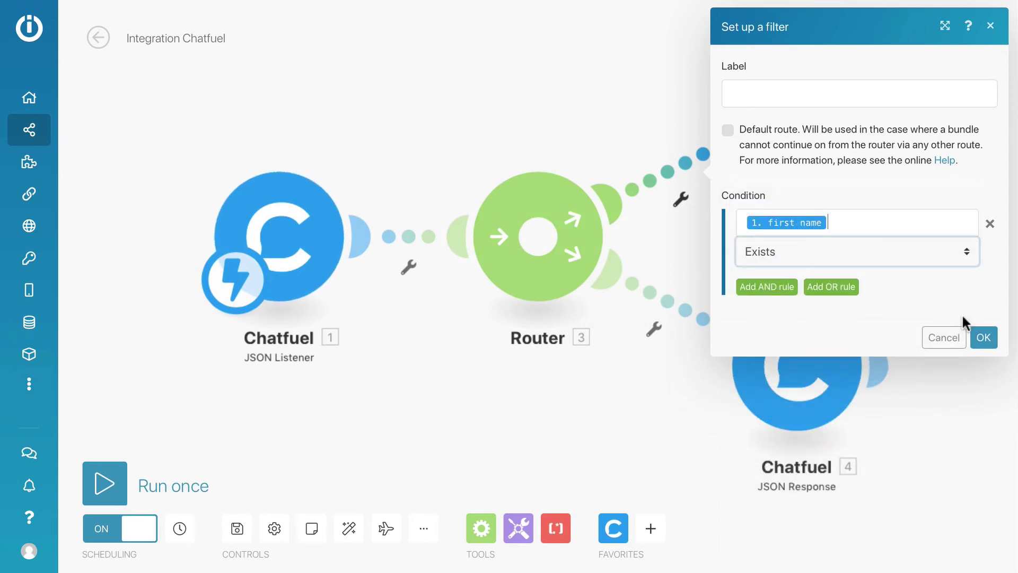
pyautogui.click(983, 337)
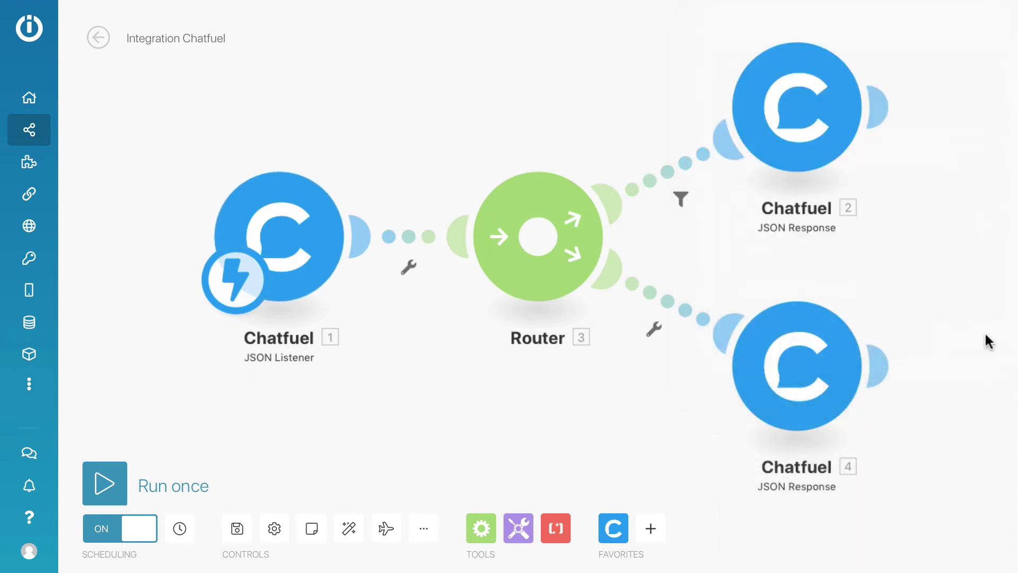
pyautogui.click(796, 118)
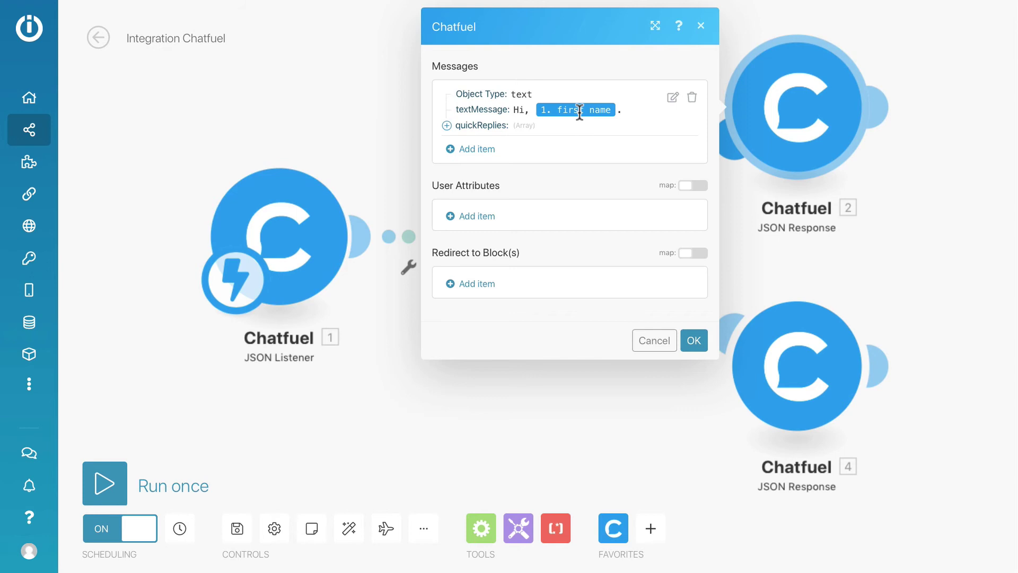
# - Filter the lower route with the condition 'first name' Does not exist
pyautogui.click(693, 342)
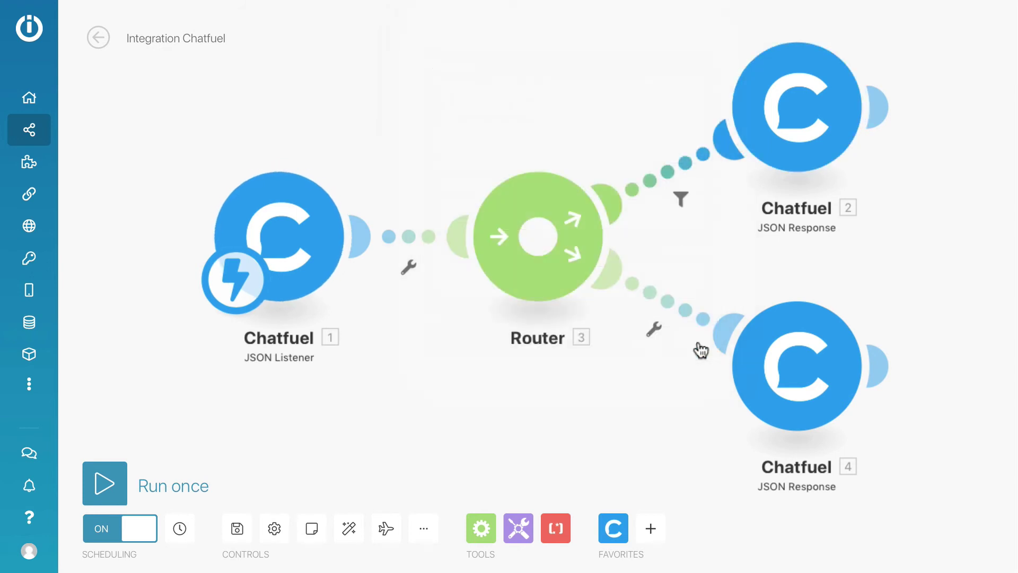
pyautogui.click(654, 330)
pyautogui.click(700, 344)
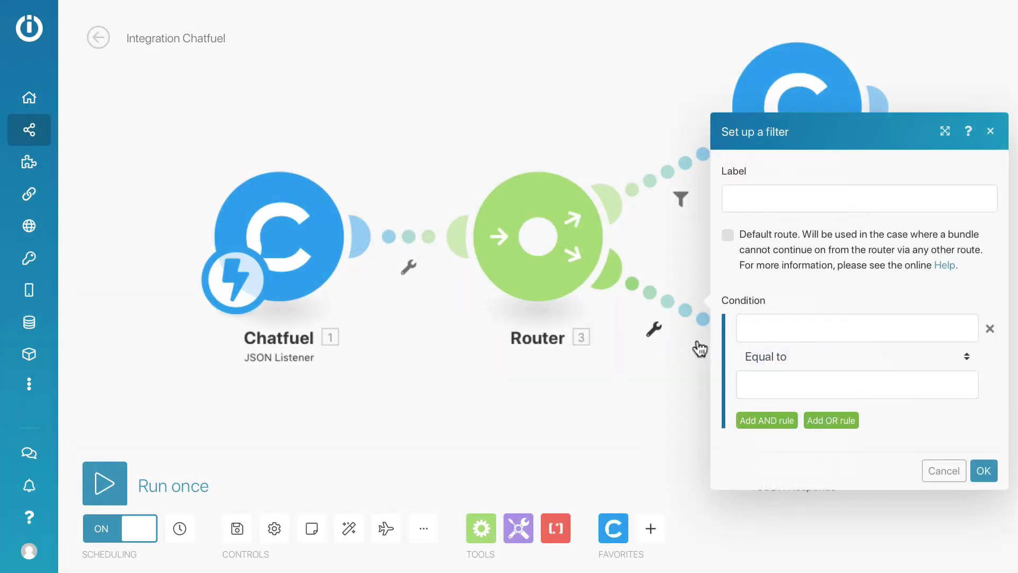
pyautogui.click(762, 329)
pyautogui.click(517, 354)
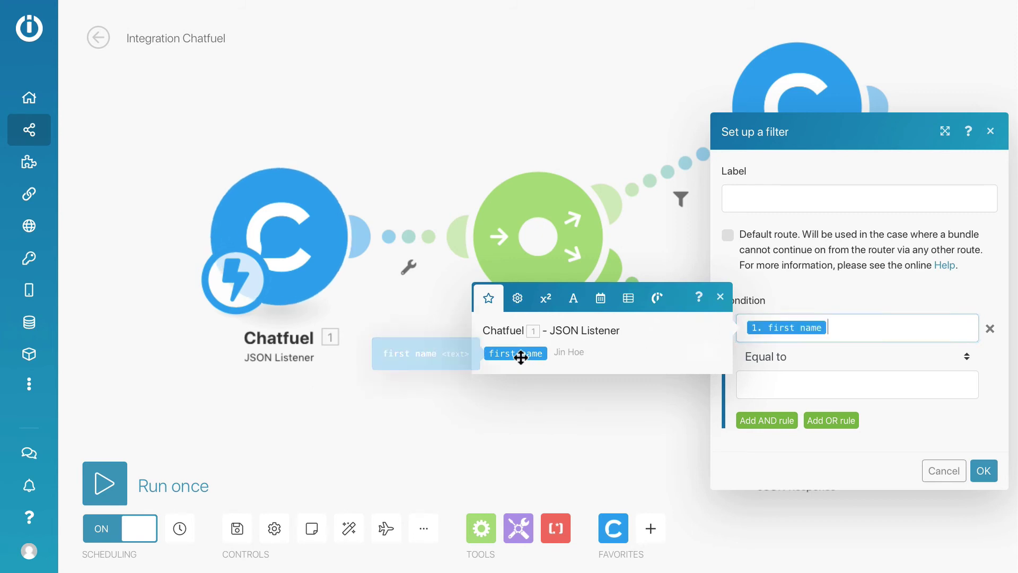
pyautogui.click(795, 357)
pyautogui.click(787, 329)
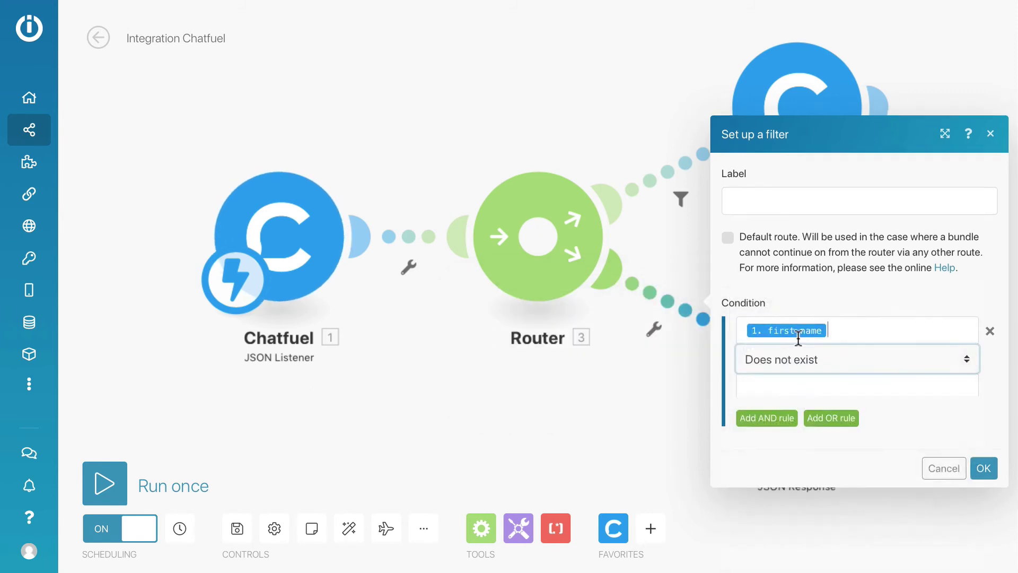
pyautogui.click(983, 456)
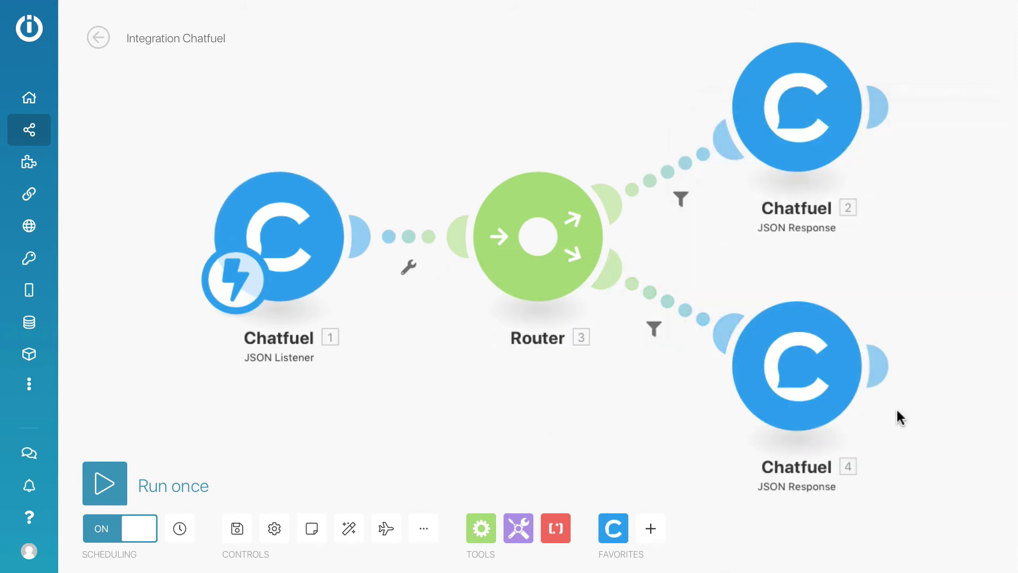
# - Remove the first-name pill from Chatfuel 4's message so it reads just 'Hi.'
pyautogui.click(798, 377)
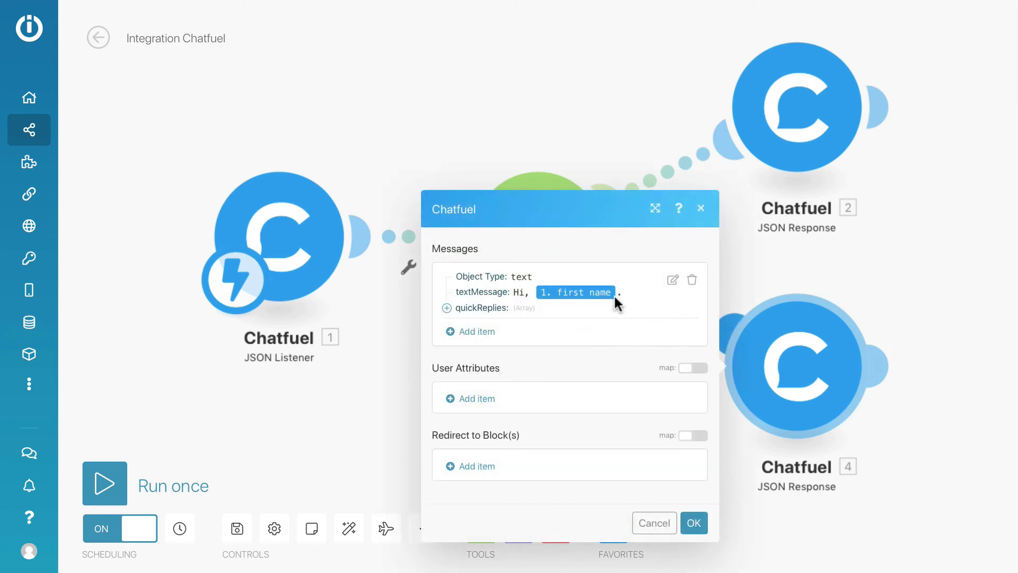
pyautogui.click(671, 283)
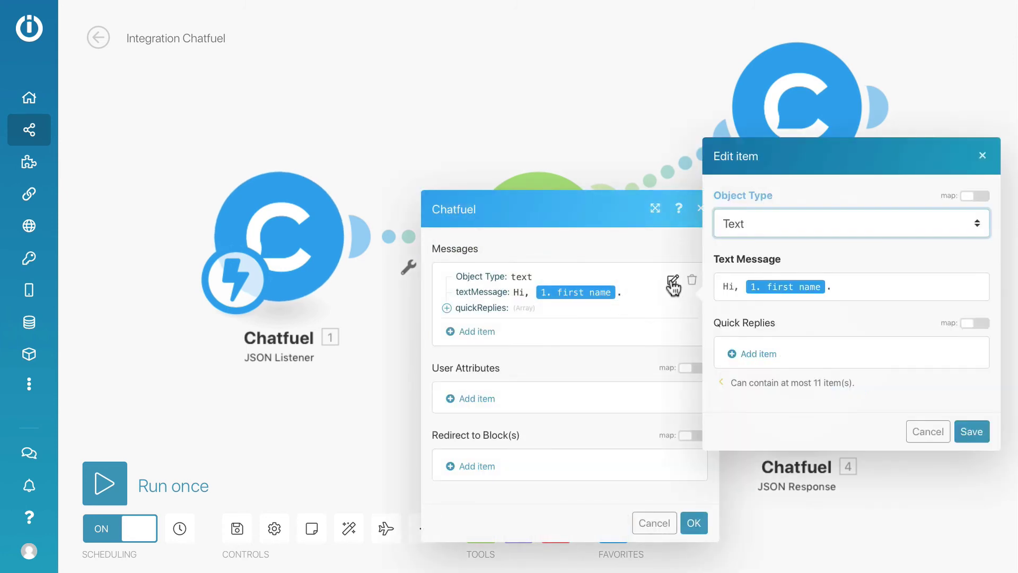
pyautogui.click(849, 288)
pyautogui.press('Left')
pyautogui.press('BackSpace')
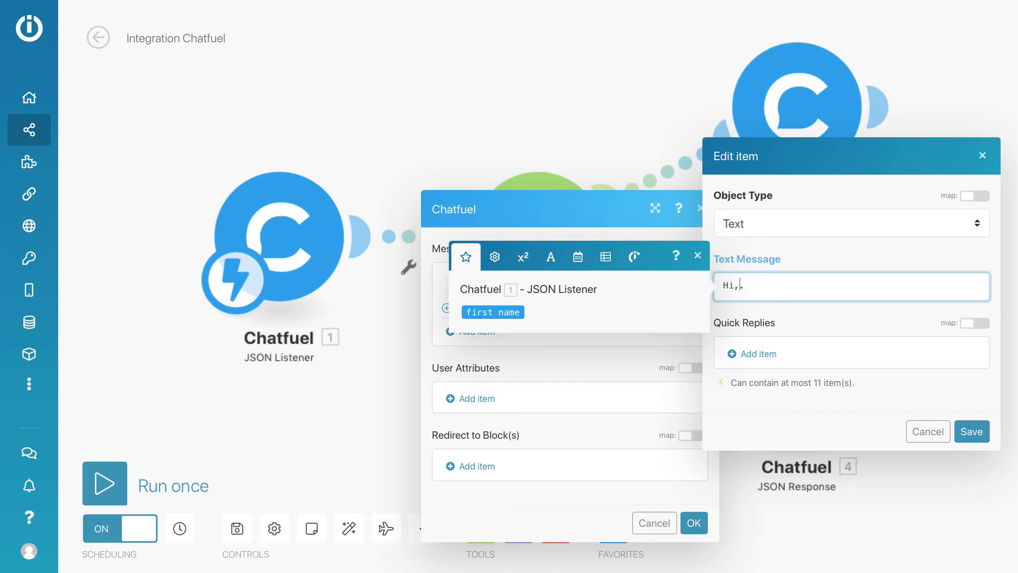
pyautogui.click(970, 433)
pyautogui.click(694, 526)
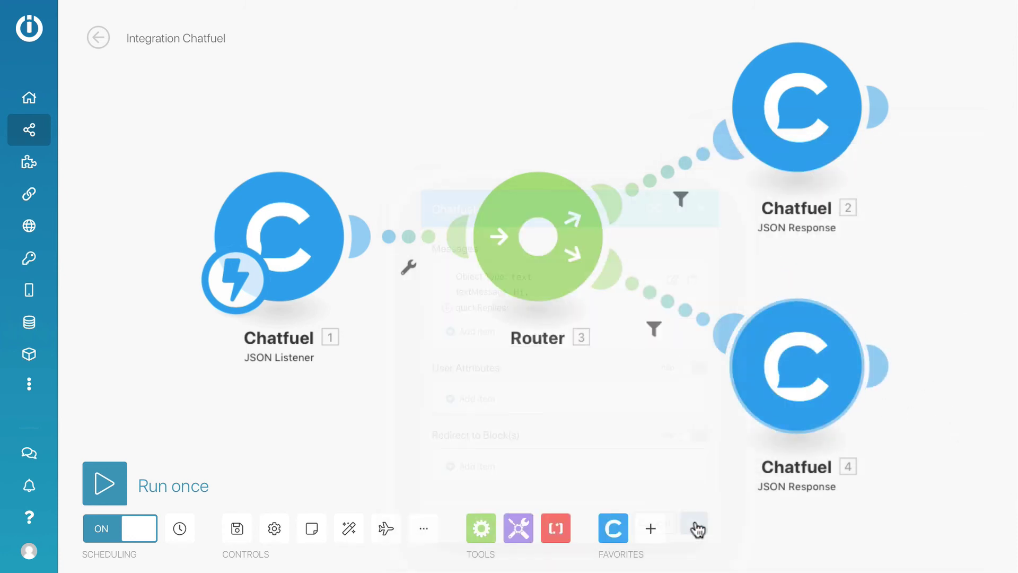
# - Save the scenario with the router and both filtered routes
pyautogui.click(229, 533)
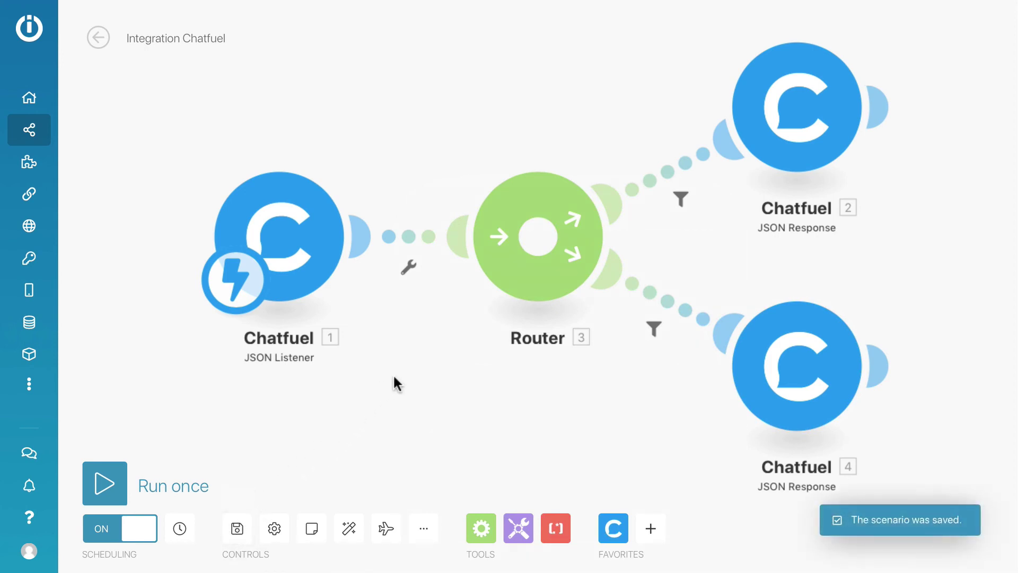